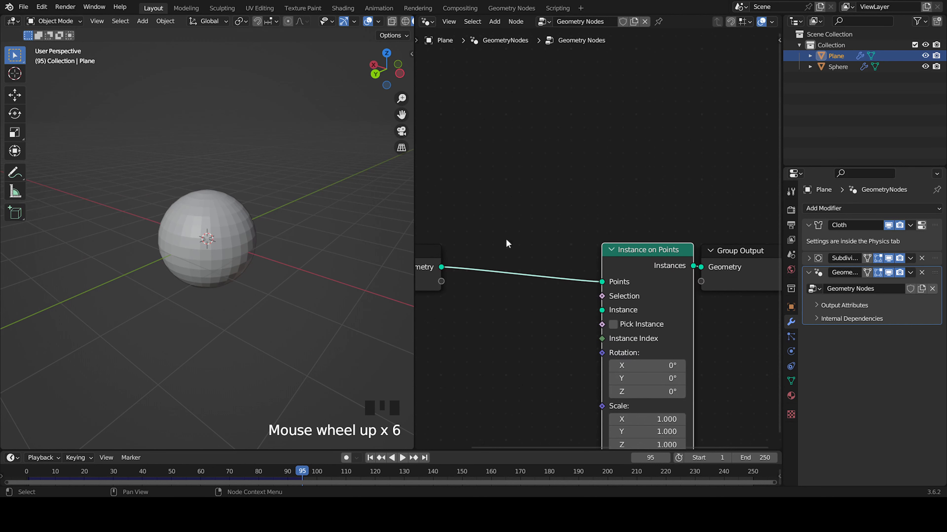
Step: Bypass the Instance on Points node by linking the Group Input geometry straight to the Group Output
middle_drag(558, 313, 541, 248)
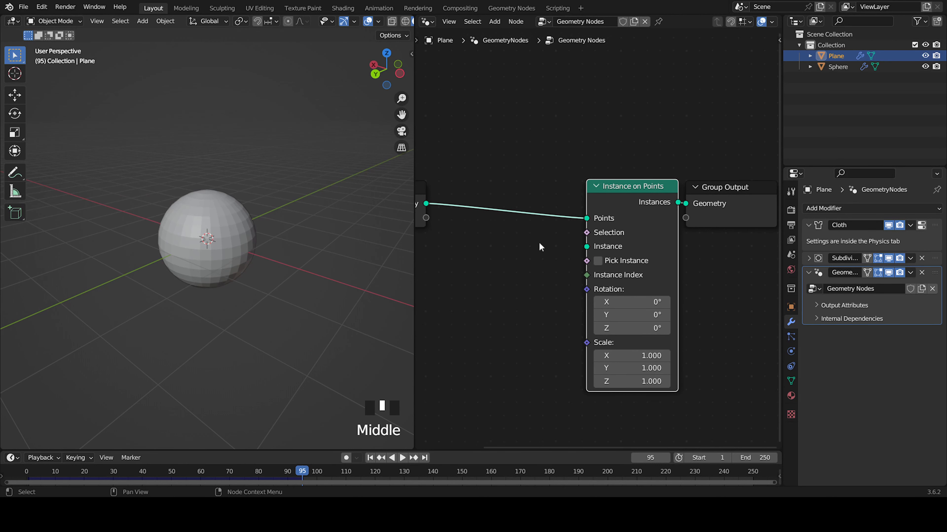
click(587, 247)
drag(587, 247, 564, 258)
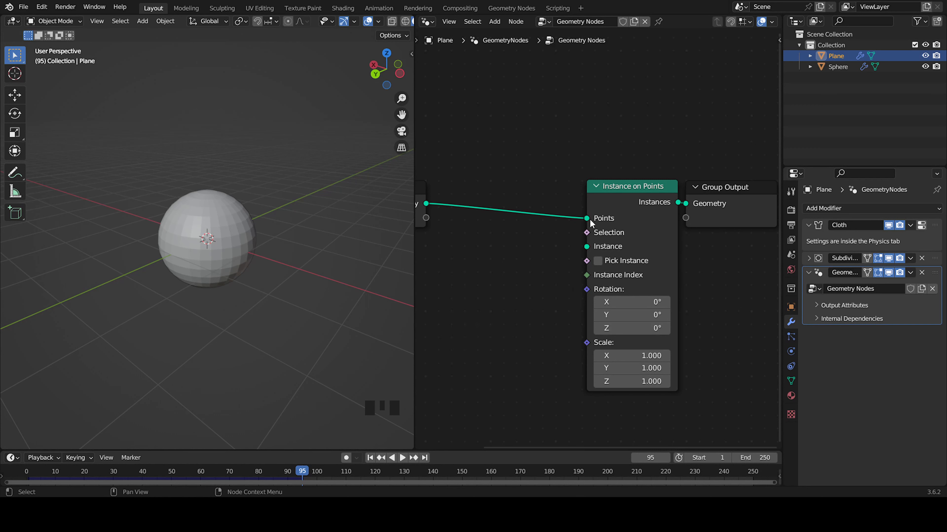
drag(587, 219, 685, 205)
scroll(296, 220, up, 5)
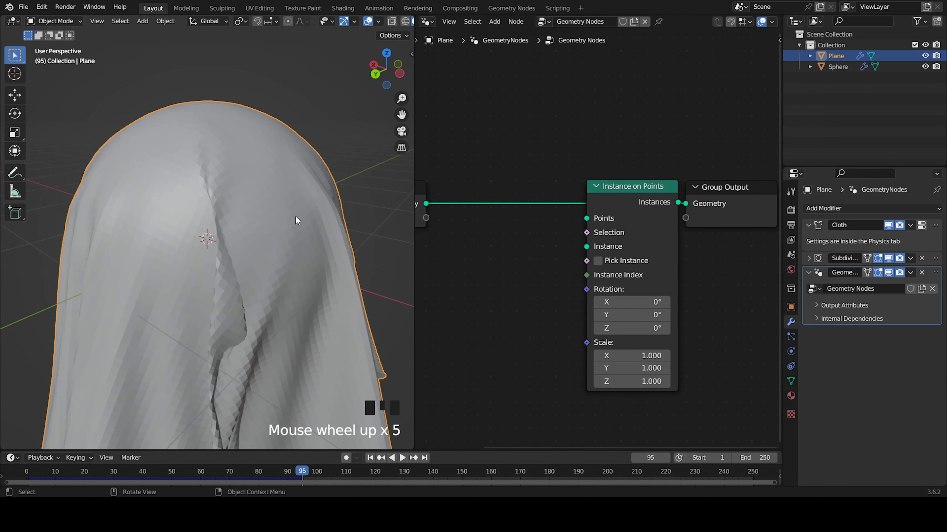
Step: Display the viewport in wireframe shading and examine the vertices of the draped cloth mesh
click(407, 23)
click(392, 21)
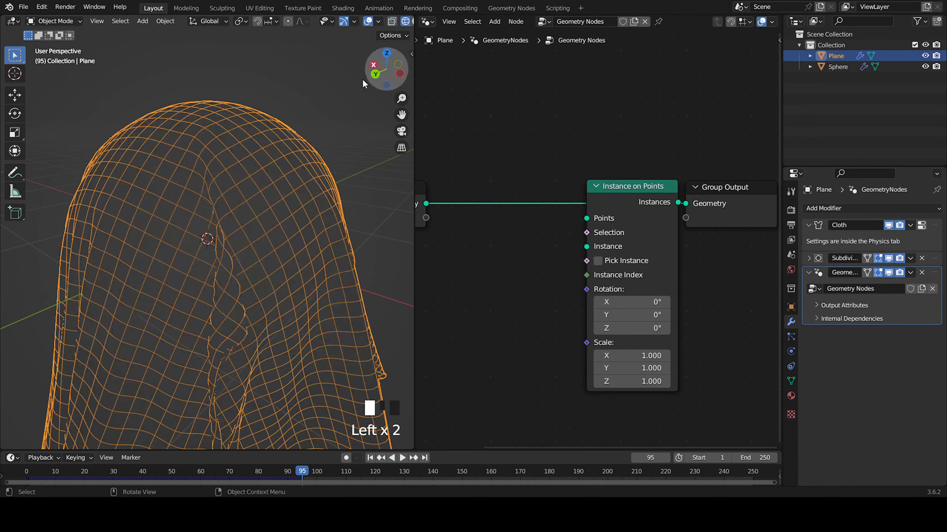
scroll(294, 182, up, 3)
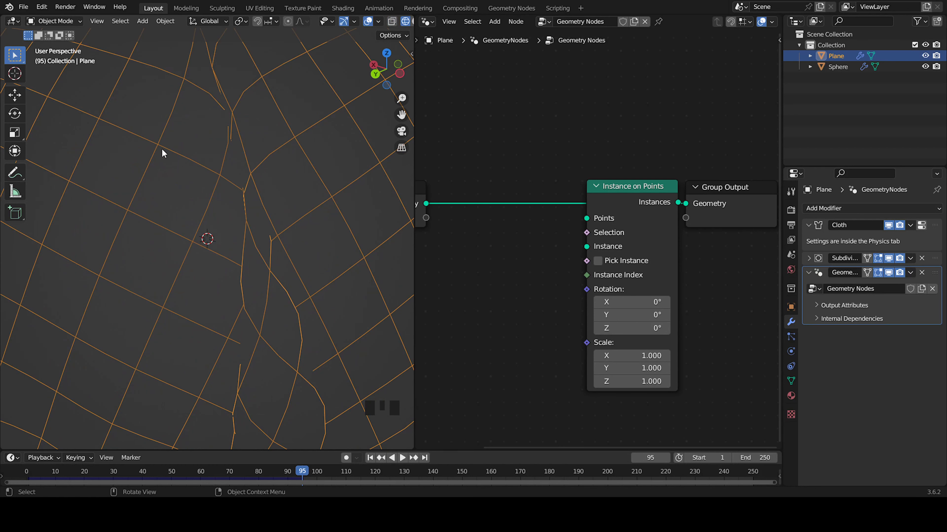
scroll(155, 171, down, 4)
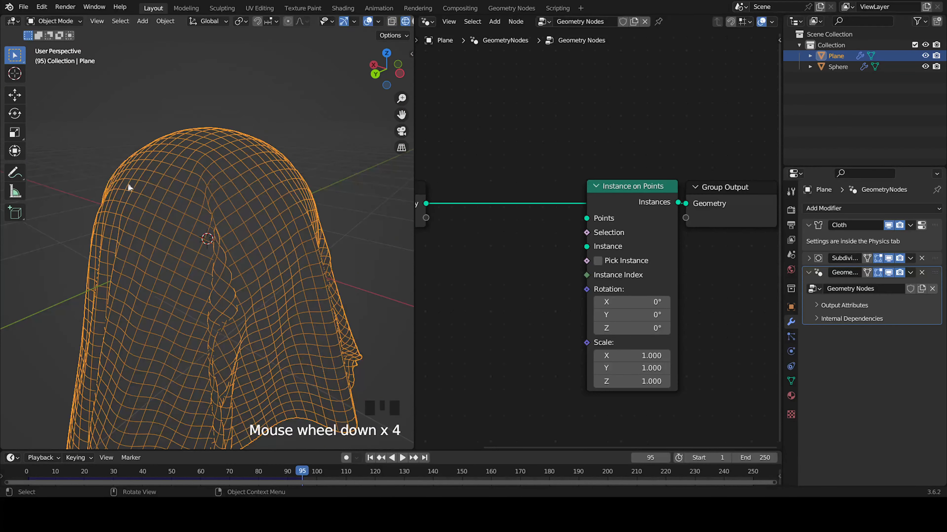
scroll(398, 21, down, 1)
Step: Return the viewport to solid shading and reinsert the Instance on Points node into the geometry link before Group Output
click(396, 21)
scroll(334, 33, up, 2)
scroll(335, 36, up, 1)
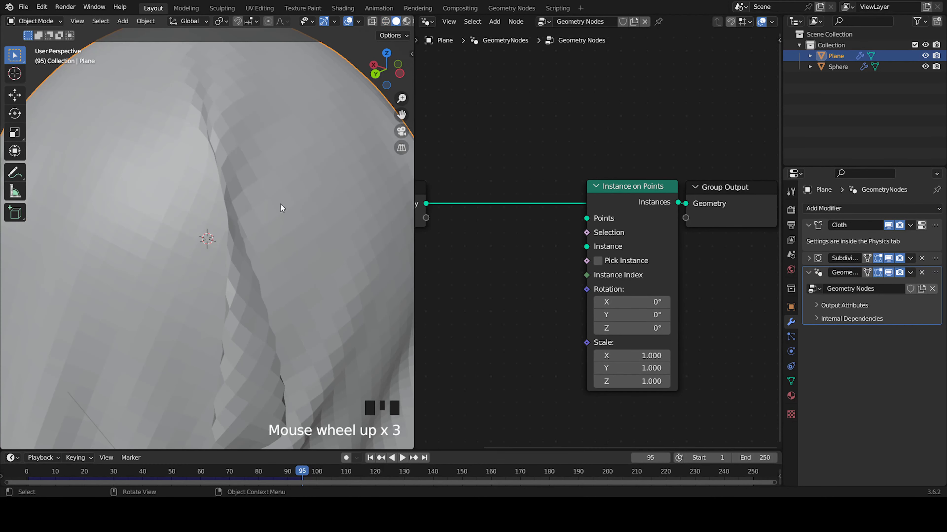
scroll(280, 204, down, 4)
mouse_move(647, 201)
mouse_down()
mouse_move(604, 201)
mouse_move(651, 190)
mouse_up()
Step: Add an Ico Sphere node and connect its Mesh output to the Instance input of Instance on Points
middle_drag(592, 249, 559, 241)
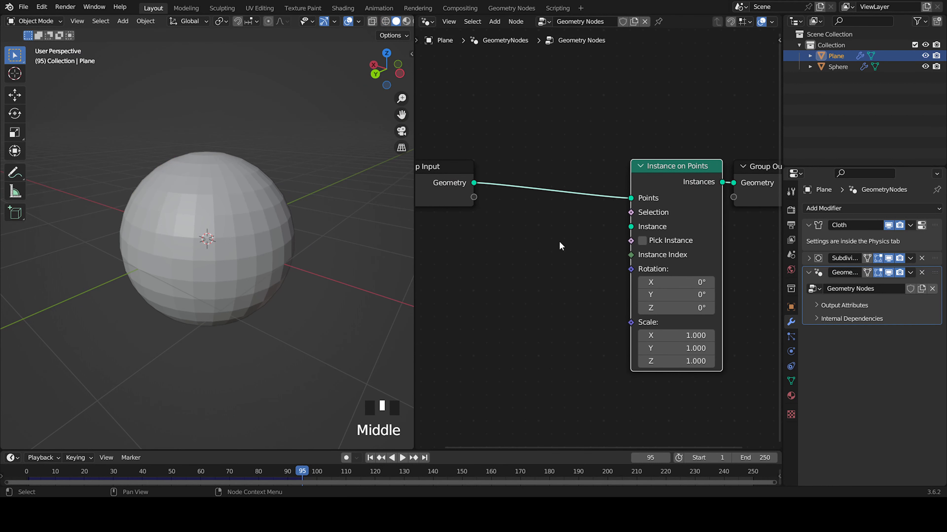
key(shift+a)
click(559, 242)
text(inco)
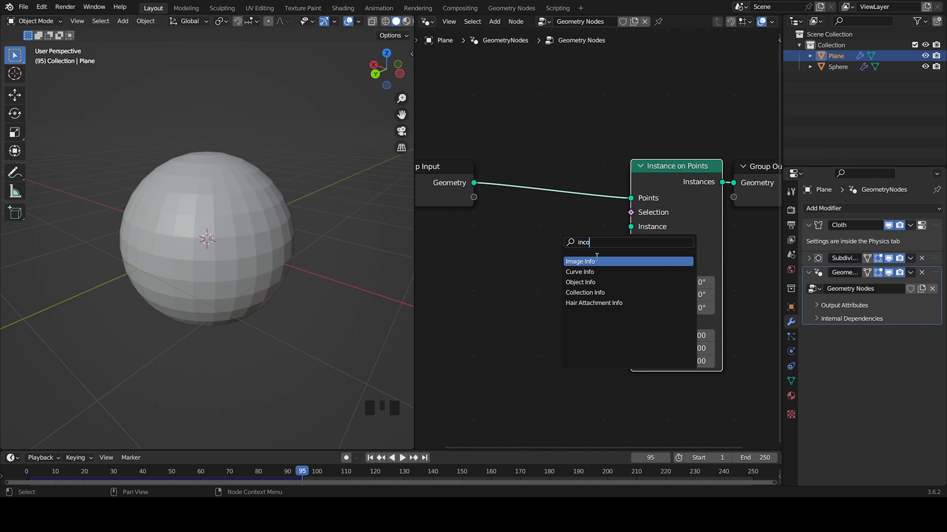
key(BackSpace)
key(BackSpace)
key(BackSpace)
key(BackSpace)
text(ico)
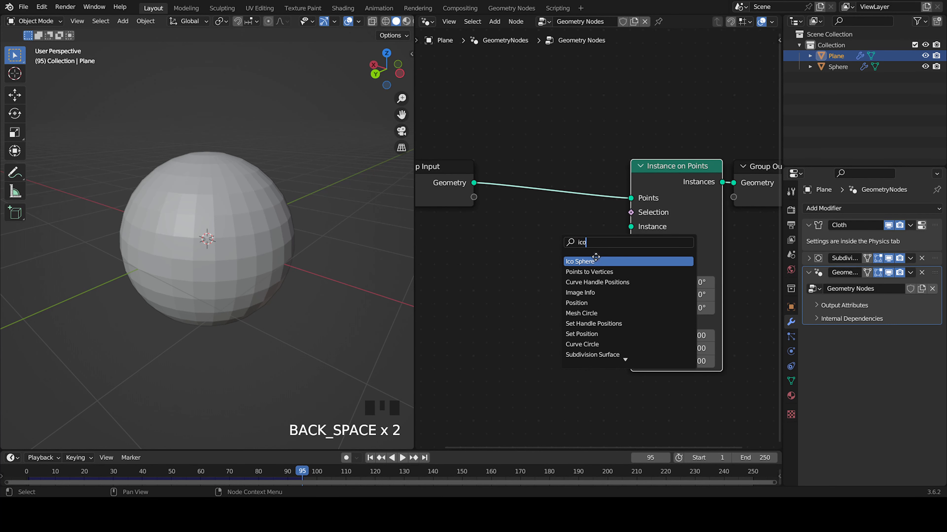
key(Return)
click(542, 257)
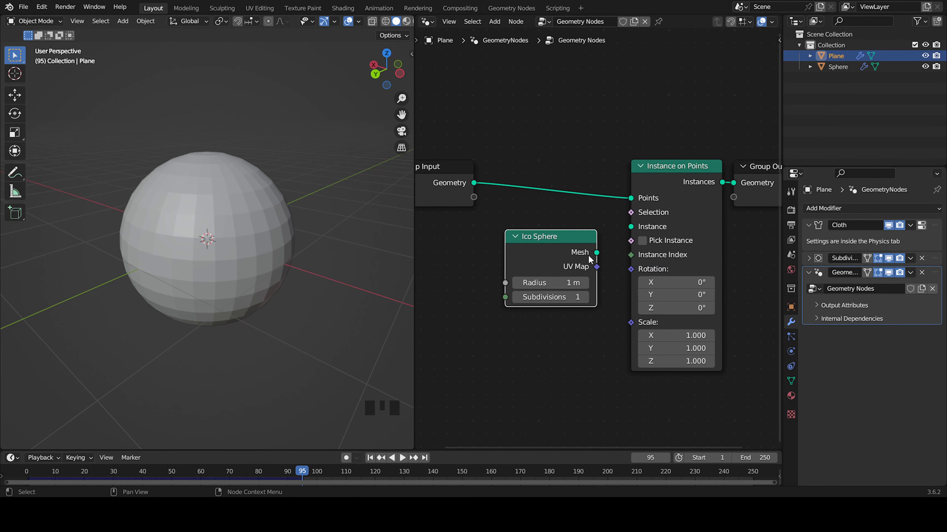
drag(595, 253, 630, 227)
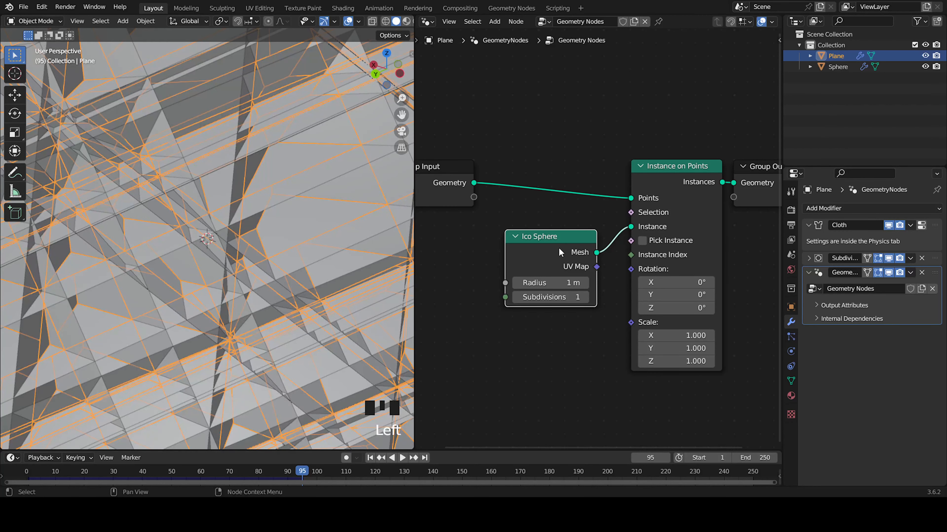
scroll(280, 261, down, 5)
mouse_move(280, 259)
middle_down()
mouse_move(259, 259)
mouse_move(275, 262)
middle_up()
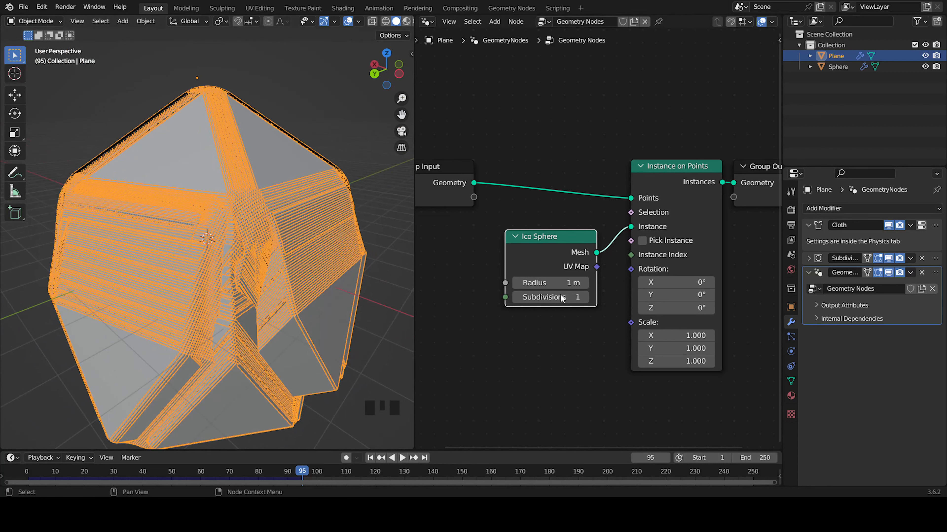
click(556, 284)
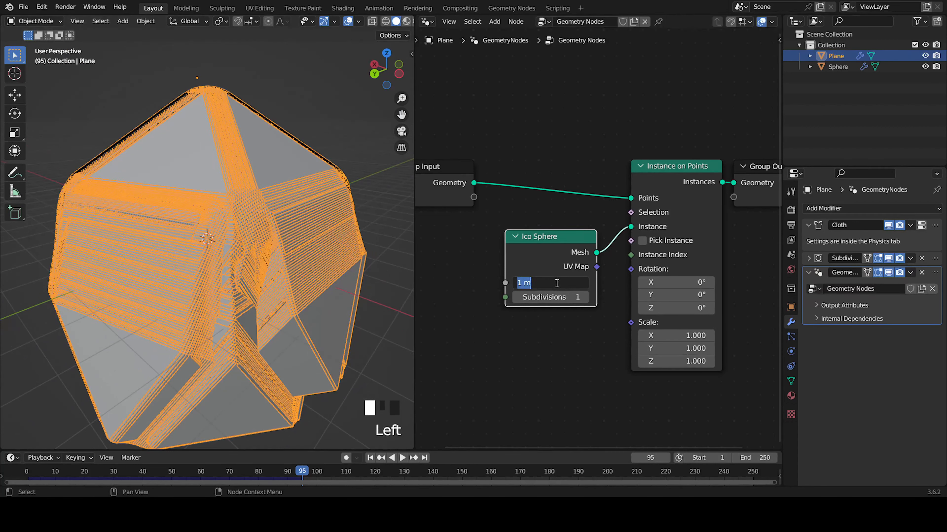
key(KP_0)
key(Escape)
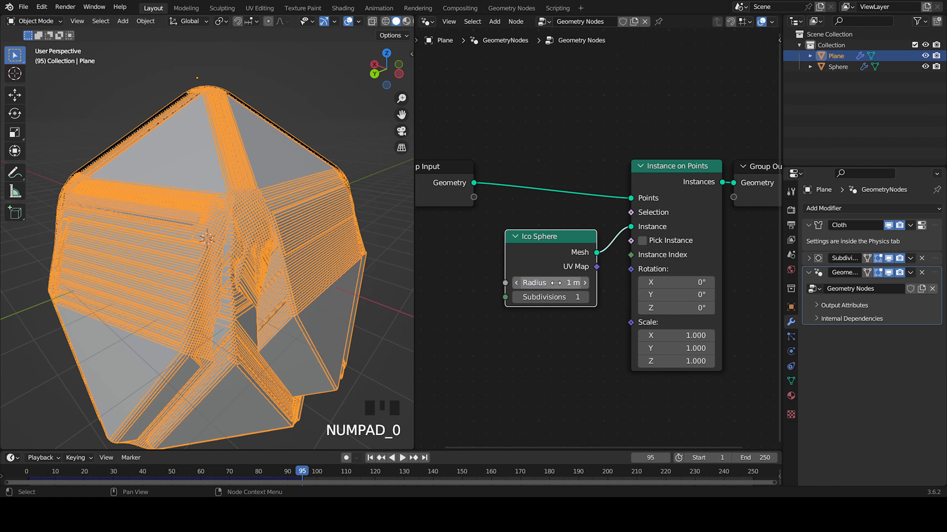
Step: Set the Ico Sphere node's radius to 0.005 m and inspect the instances on the cloth
click(565, 286)
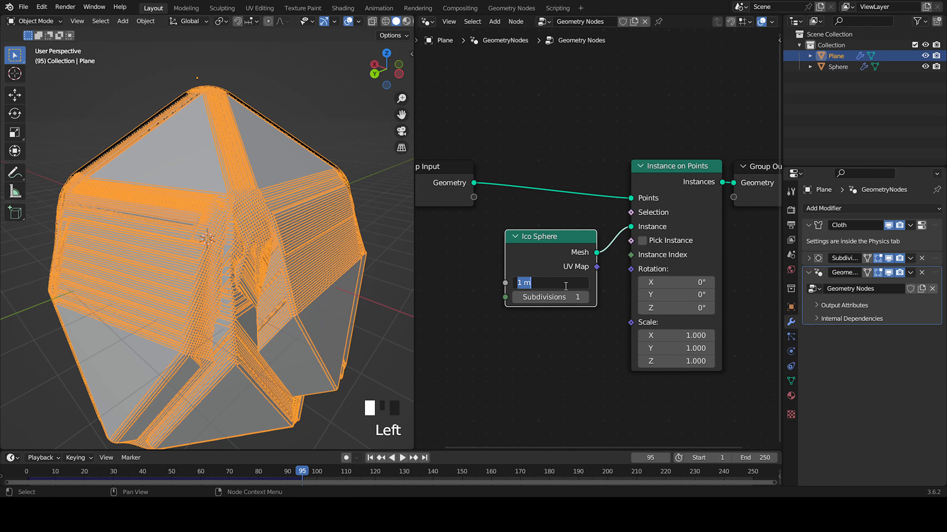
text(.005)
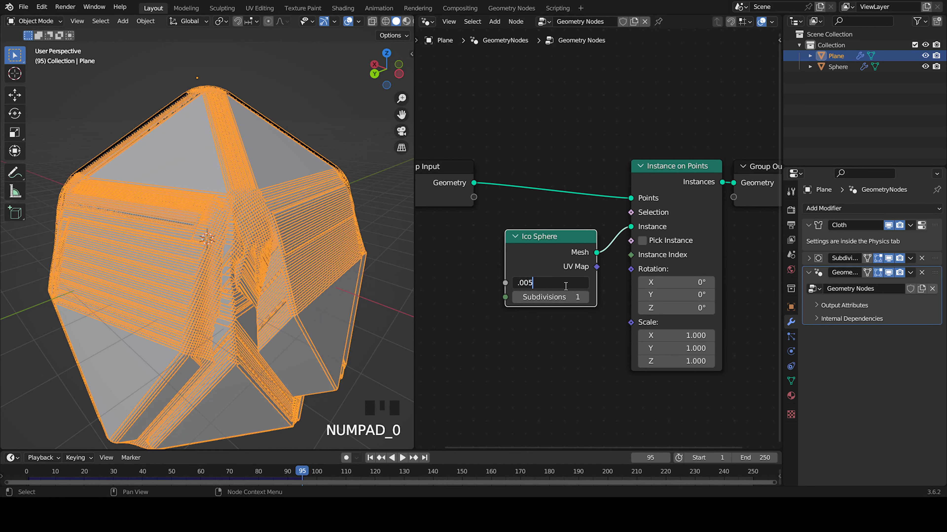
key(Return)
click(338, 258)
scroll(300, 252, up, 9)
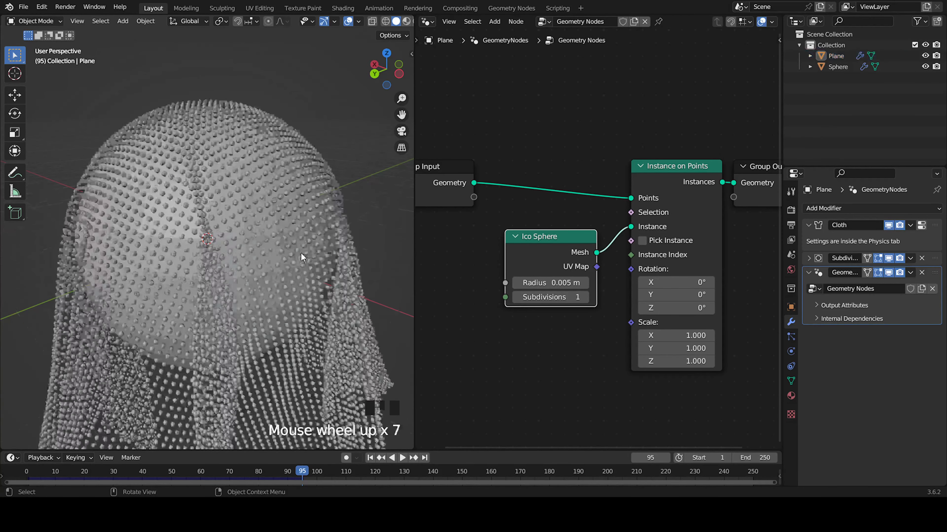
scroll(298, 254, down, 8)
middle_drag(270, 267, 314, 254)
scroll(326, 255, up, 6)
Step: Set the Ico Sphere node's radius to 0.008 m
click(541, 283)
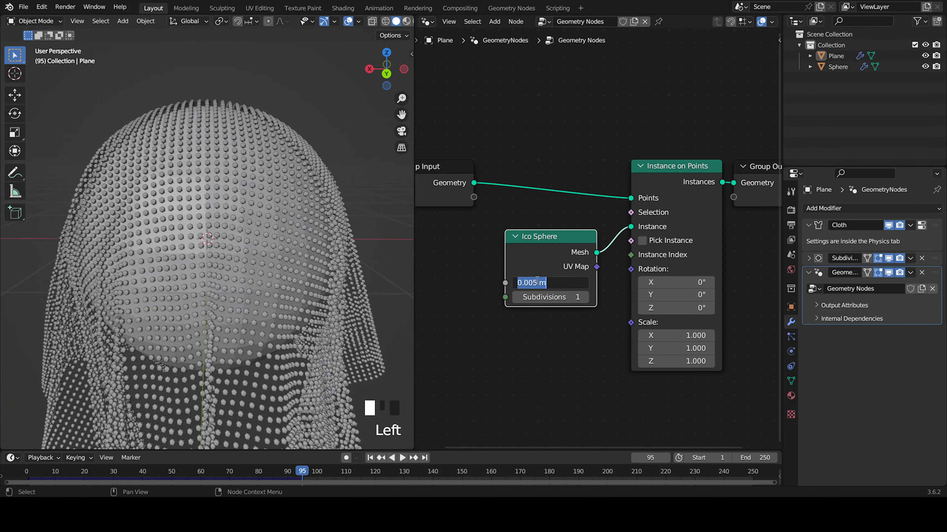
text(.00)
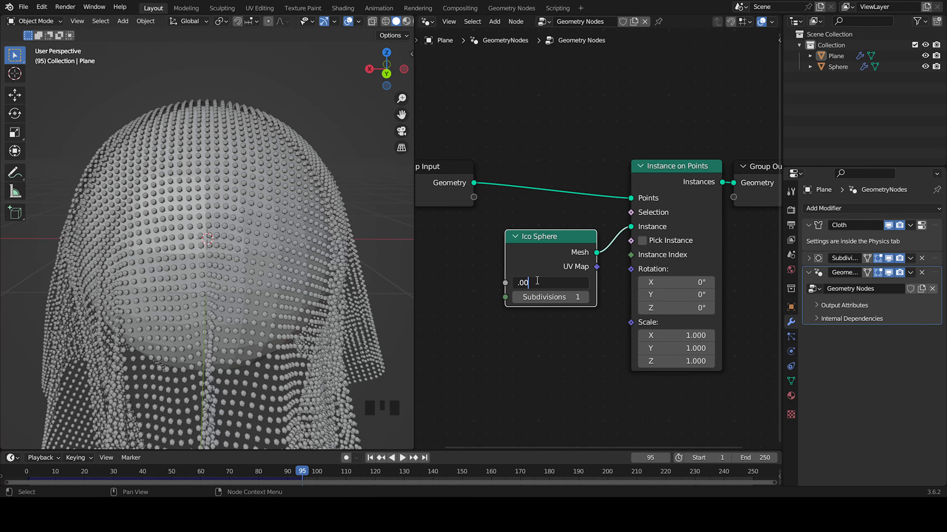
text(8)
key(Return)
scroll(221, 289, down, 4)
scroll(283, 302, up, 4)
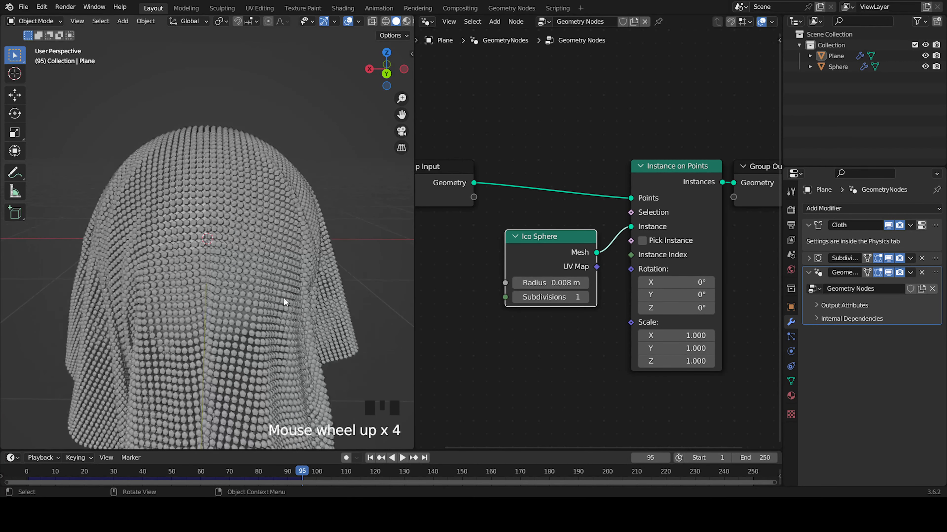
Step: Raise the Ico Sphere node's subdivisions to 3 and check the rounder beads on the cloth
scroll(286, 297, up, 5)
scroll(288, 292, down, 1)
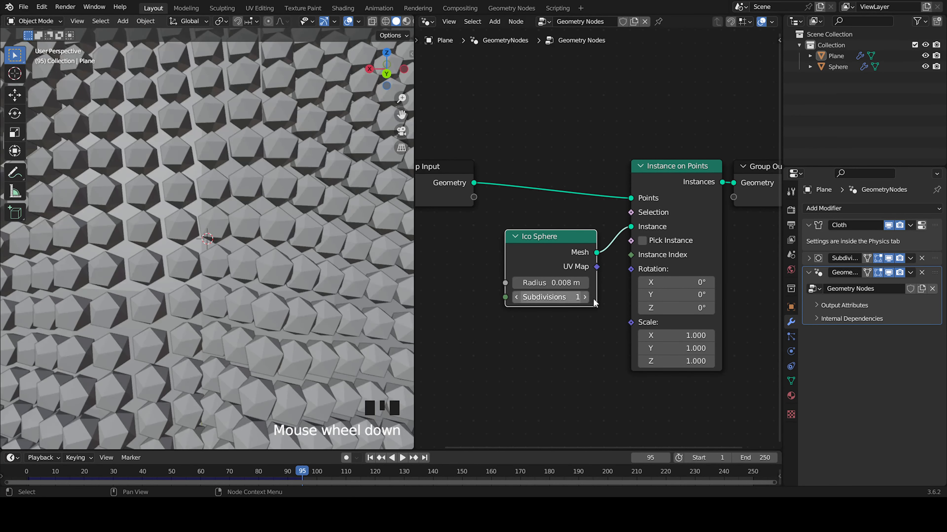
click(593, 299)
click(592, 298)
scroll(292, 248, down, 5)
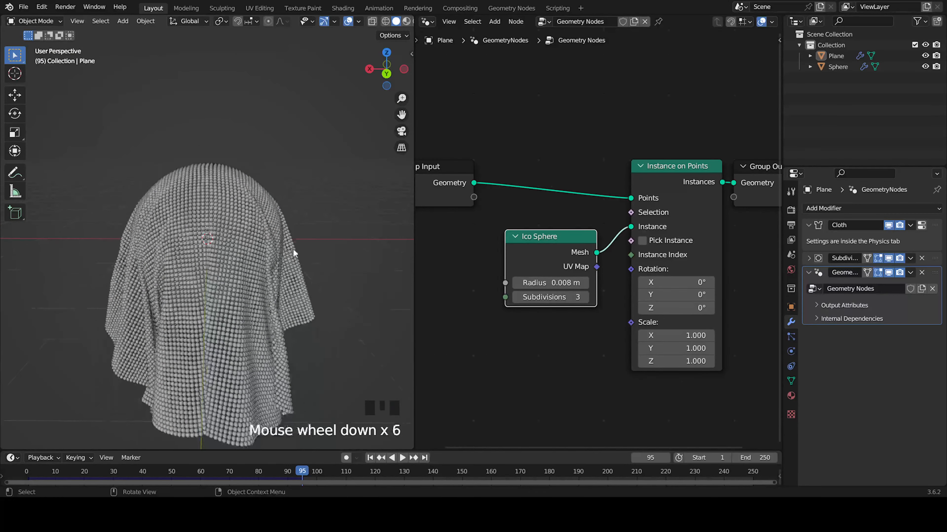
click(351, 266)
scroll(277, 271, up, 5)
scroll(276, 238, down, 5)
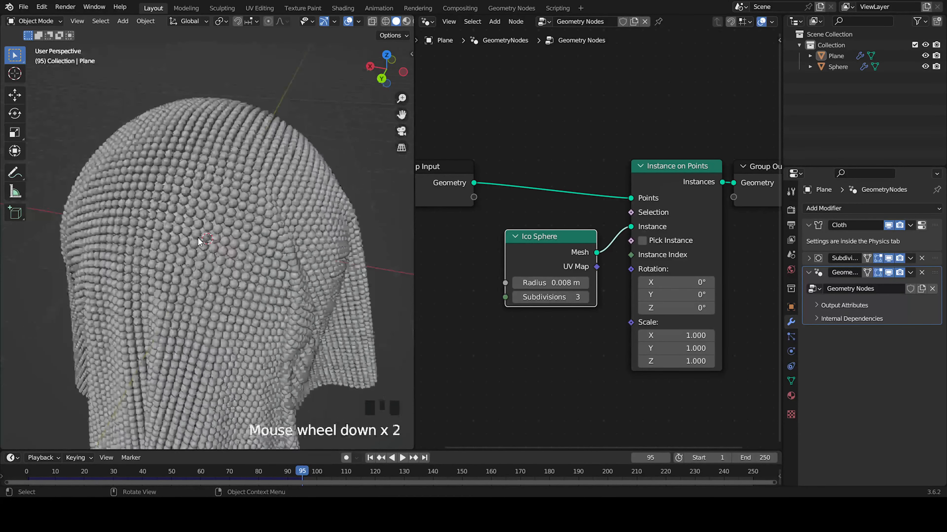
middle_drag(267, 246, 364, 248)
Step: Insert a Set Shade Smooth node between the Ico Sphere and the Instance input of Instance on Points
drag(582, 238, 492, 229)
key(shift+a)
text(se)
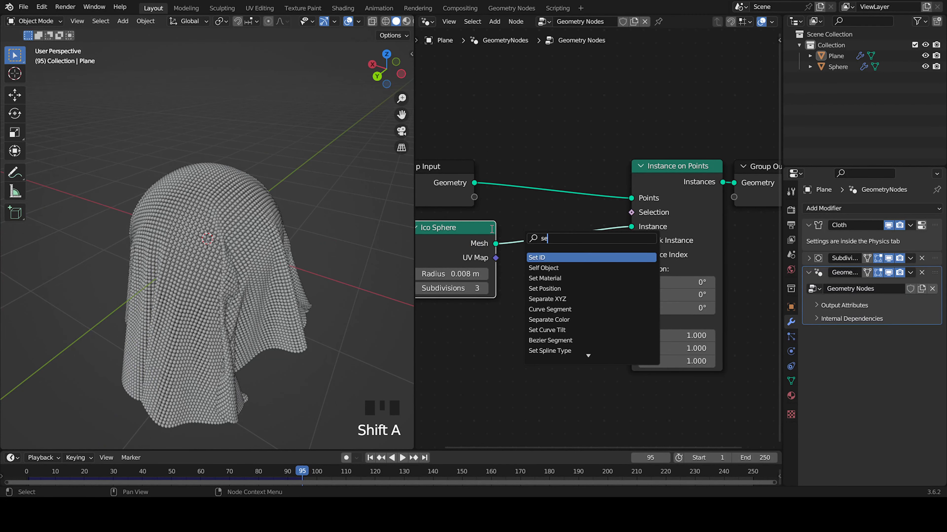
text(t sh)
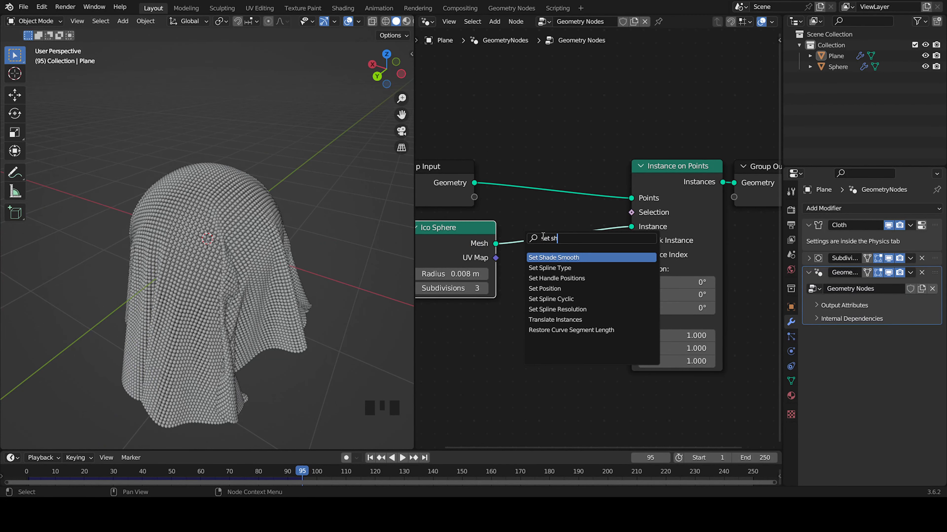
click(555, 258)
click(546, 247)
scroll(270, 304, up, 9)
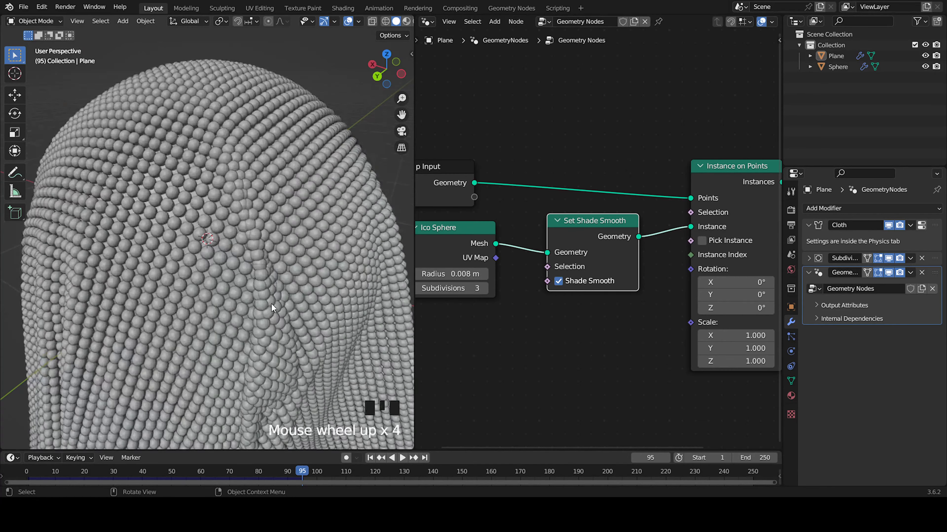
scroll(223, 238, down, 7)
Step: Delete the Sphere object underneath the beaded cloth
mouse_move(234, 299)
middle_down()
mouse_move(285, 281)
mouse_move(281, 199)
mouse_move(211, 237)
mouse_move(218, 312)
mouse_move(223, 305)
middle_up()
click(211, 238)
key(Delete)
scroll(228, 286, up, 7)
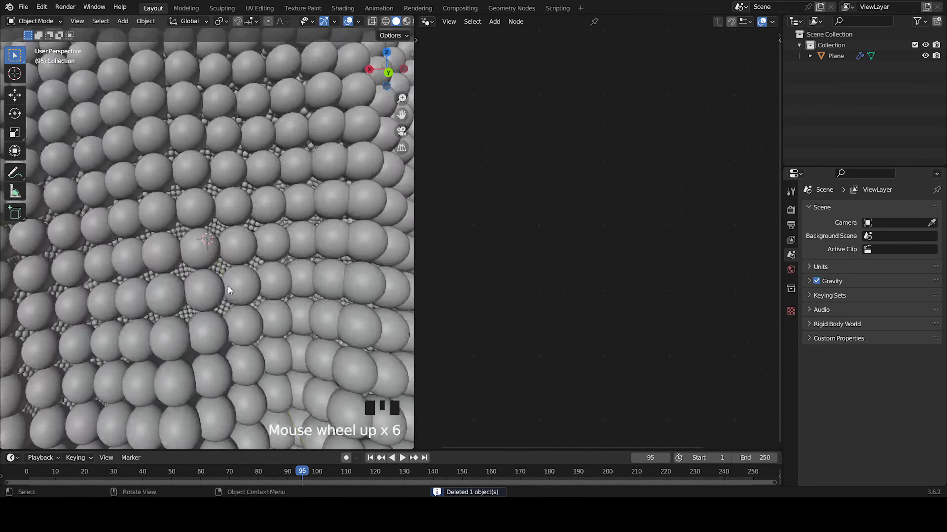
scroll(221, 213, down, 2)
Step: Examine the draped beaded cloth up close and from several angles, including from below
click(256, 259)
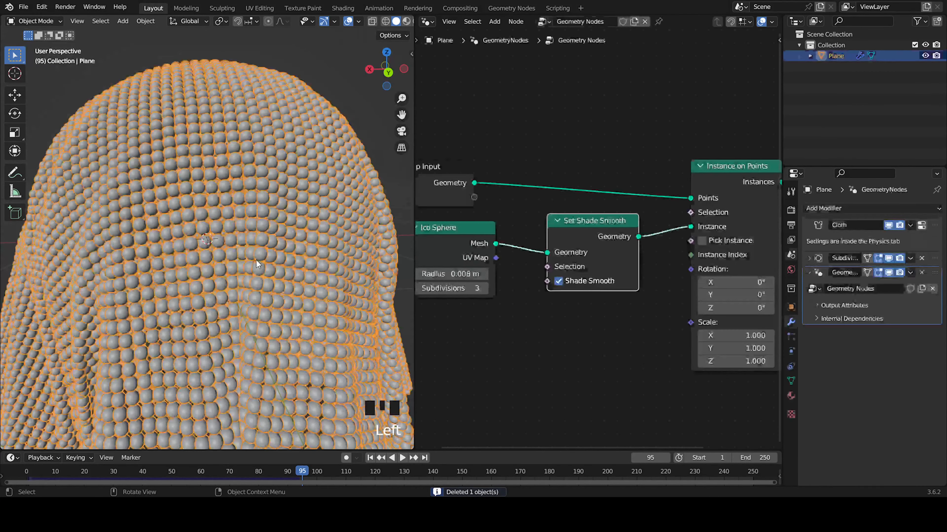
middle_drag(256, 259, 363, 231)
scroll(304, 292, up, 2)
scroll(303, 293, down, 2)
click(353, 280)
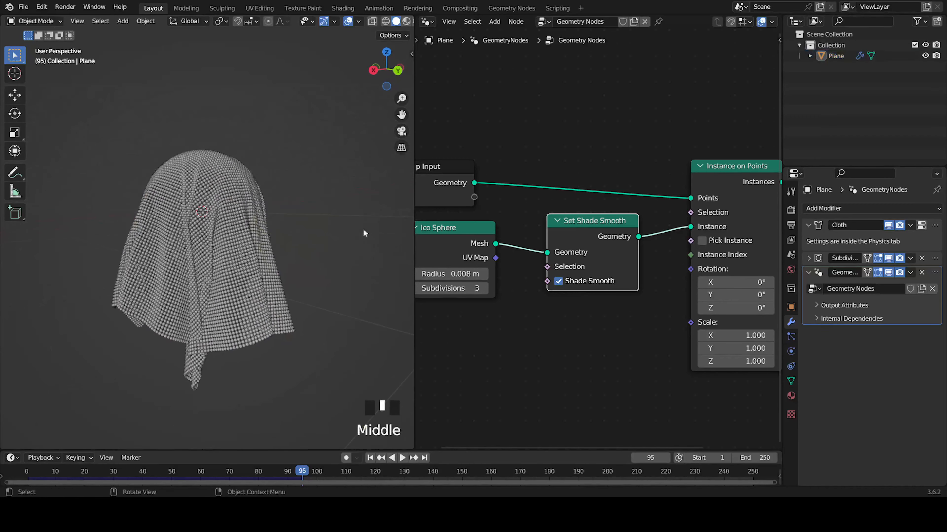
middle_drag(242, 328, 196, 333)
middle_drag(300, 321, 291, 313)
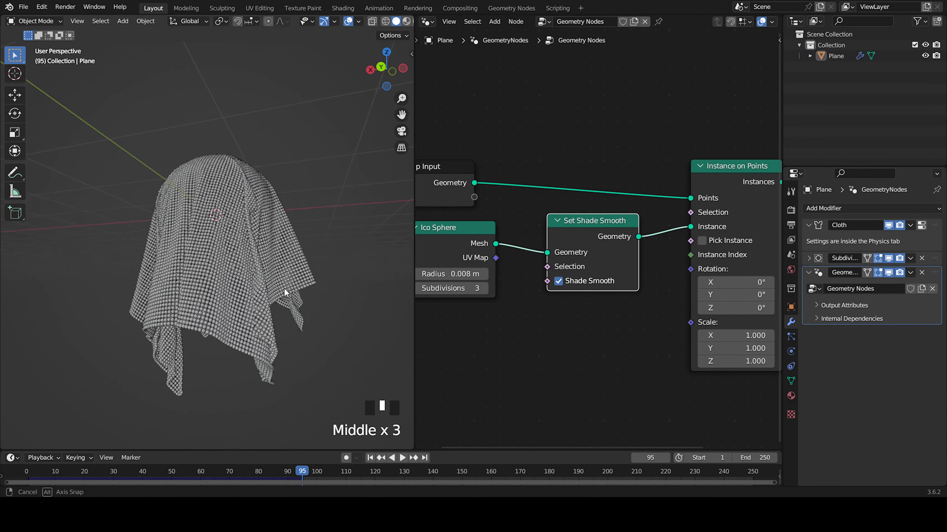
scroll(239, 327, up, 3)
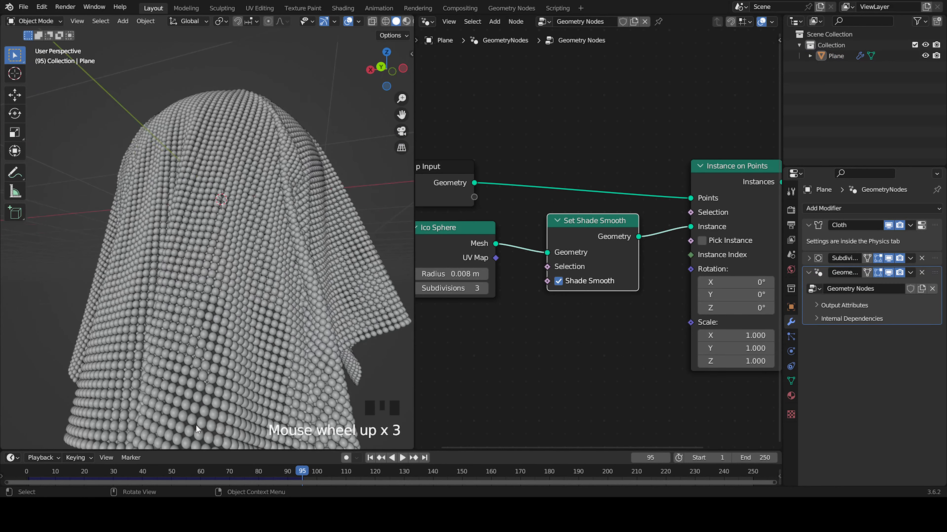
scroll(197, 428, down, 4)
middle_drag(204, 281, 239, 283)
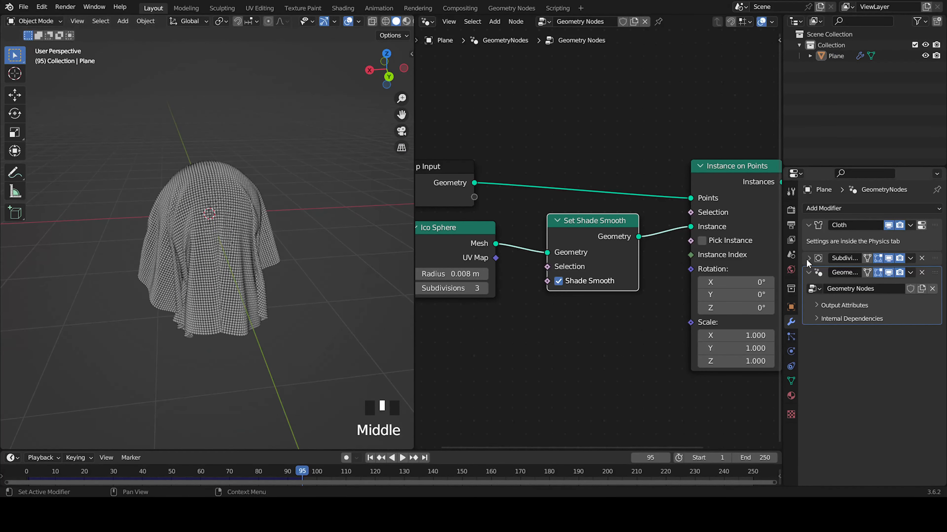
scroll(300, 261, up, 3)
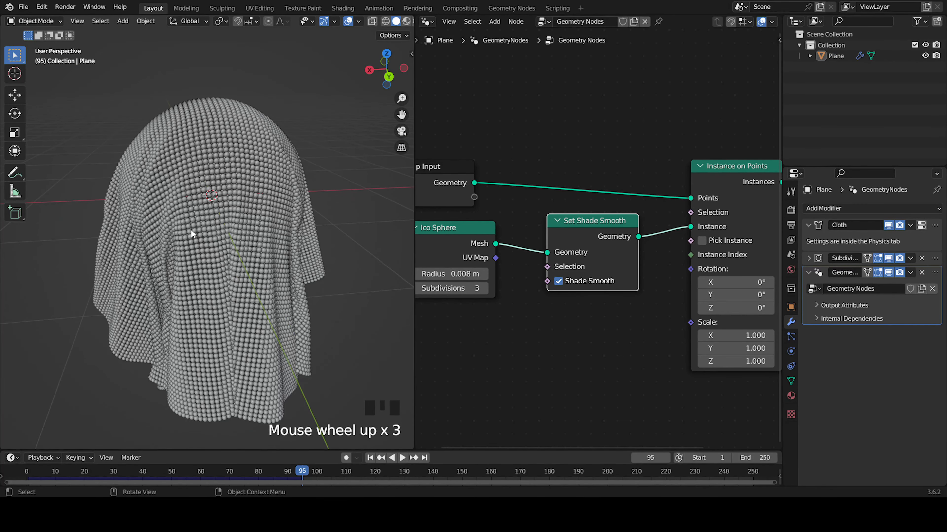
middle_drag(191, 230, 203, 228)
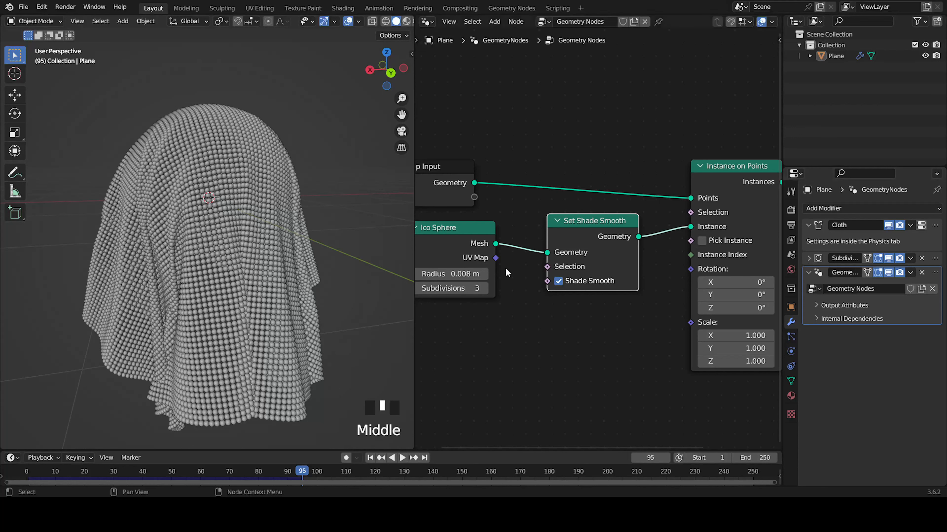
Step: Set the Ico Sphere node's radius to 0.001 m
click(468, 274)
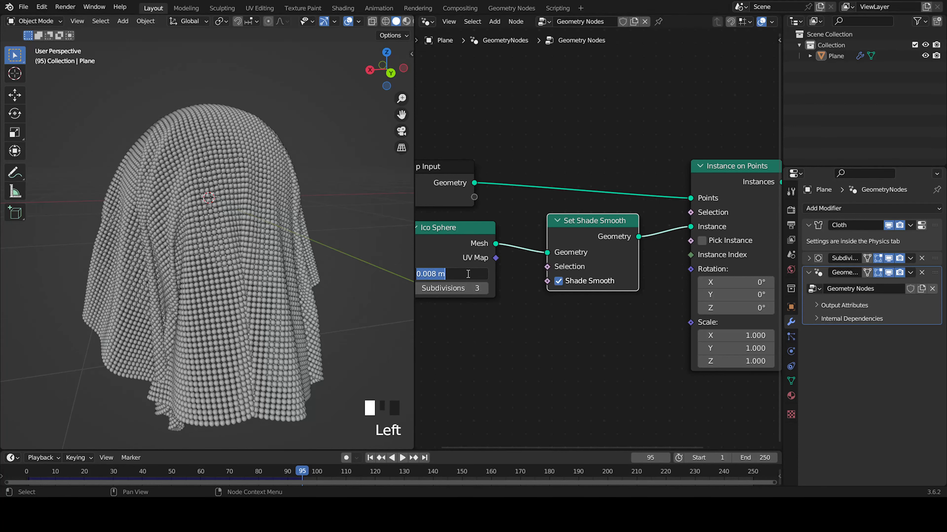
text(0.001)
key(Return)
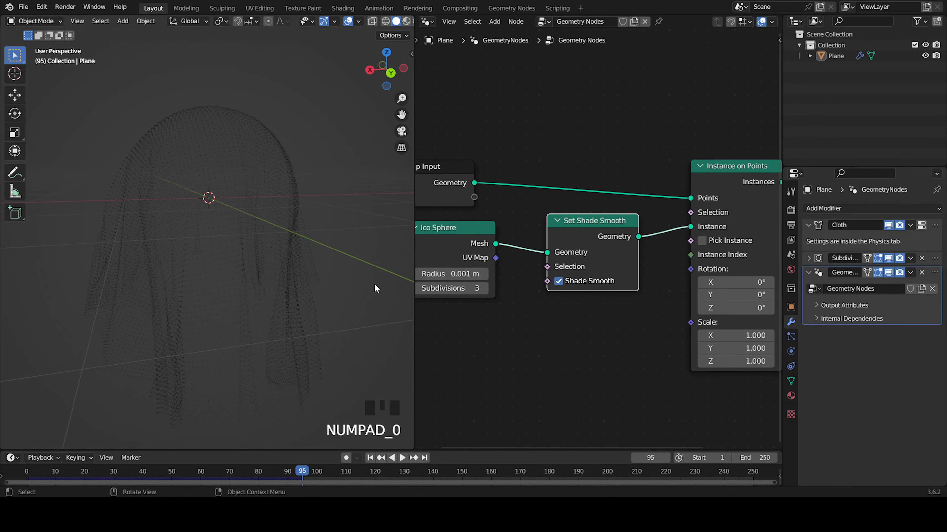
Step: Raise the Subdivision modifier's viewport level to 2 and set the Ico Sphere node's radius to 0.003 m
click(809, 259)
click(923, 288)
click(462, 273)
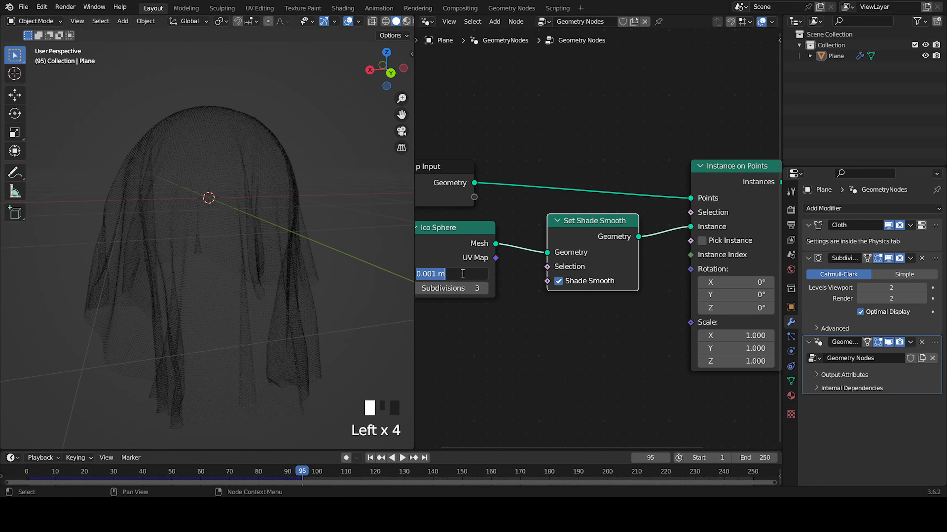
text(.003)
key(Return)
scroll(275, 267, up, 2)
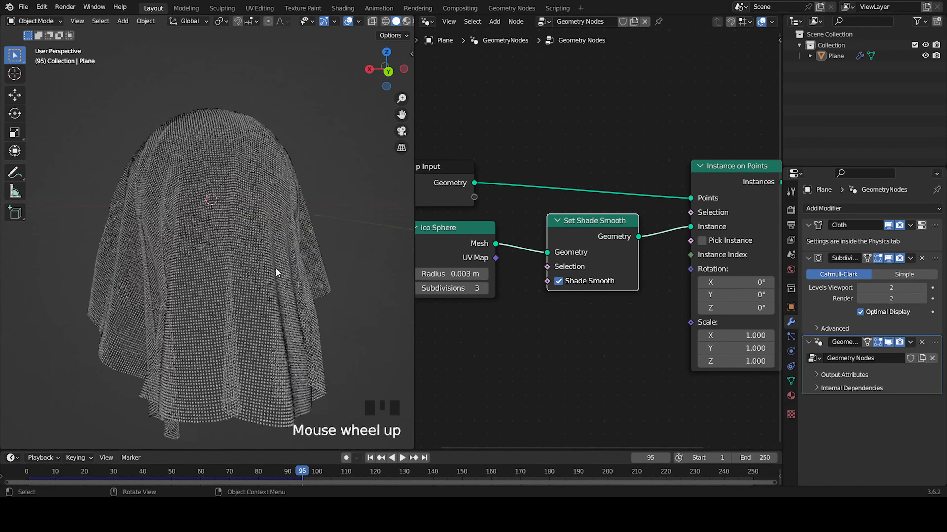
Step: Set the Ico Sphere node's radius to 0.005 m and check the denser beads from several angles
click(425, 271)
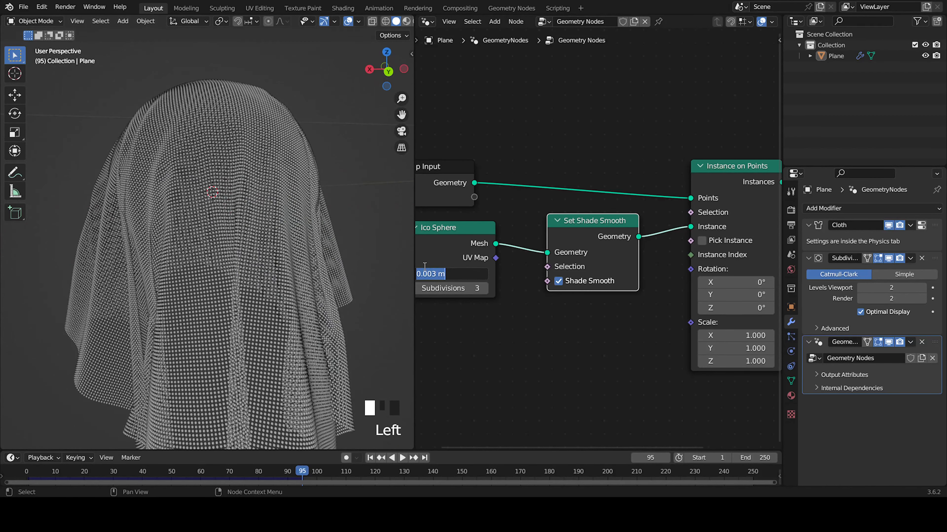
key(BackSpace)
text(.00)
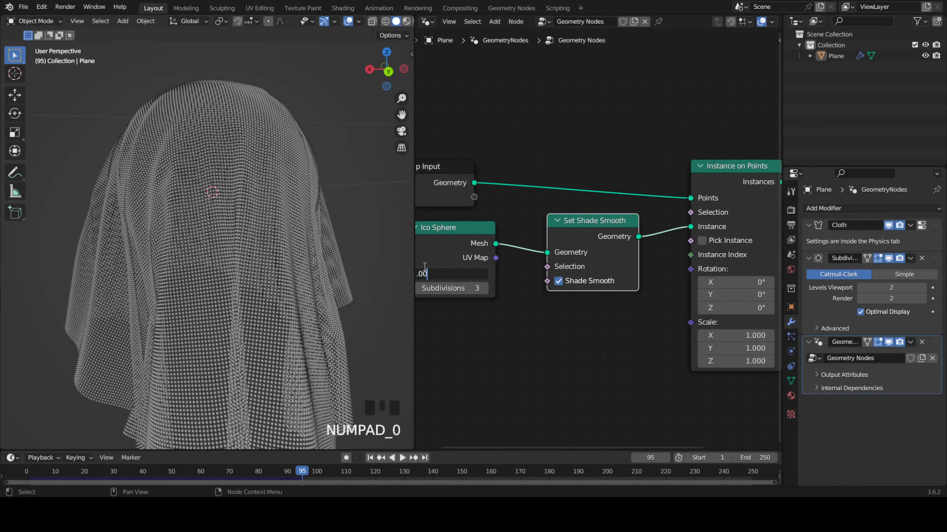
text(5)
key(Return)
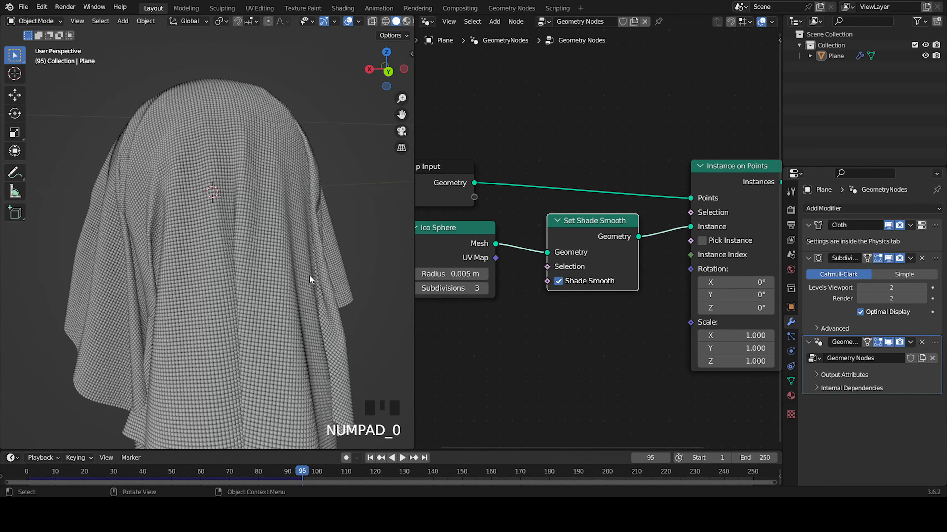
scroll(284, 260, up, 2)
middle_drag(284, 261, 256, 172)
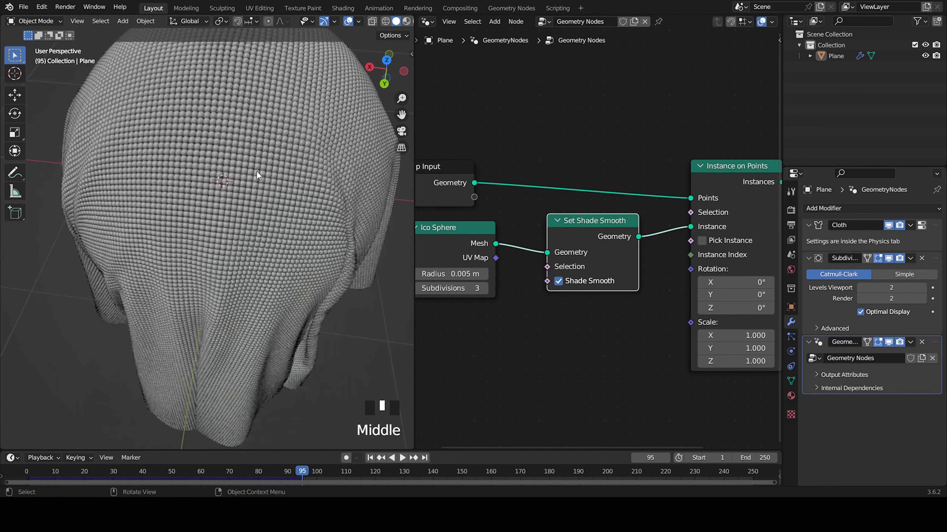
scroll(236, 142, down, 2)
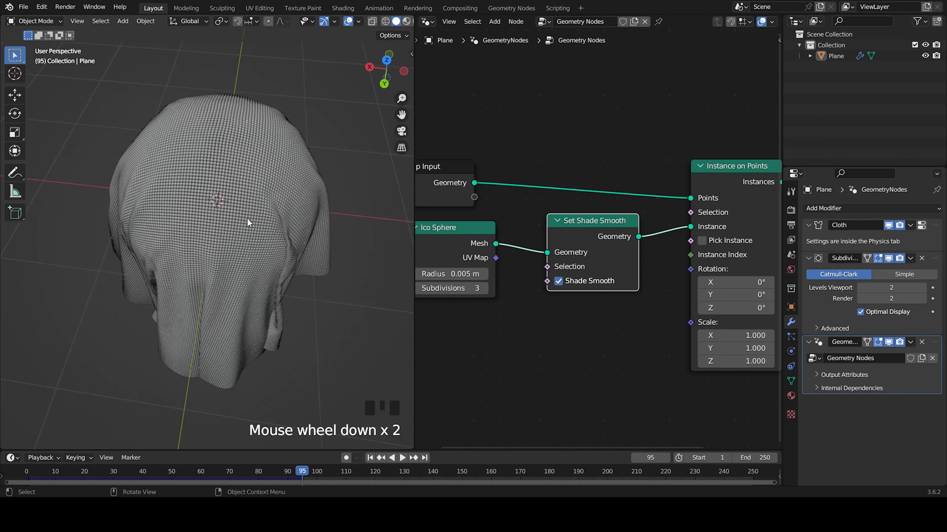
middle_drag(249, 222, 276, 182)
scroll(275, 290, down, 2)
middle_drag(274, 289, 311, 265)
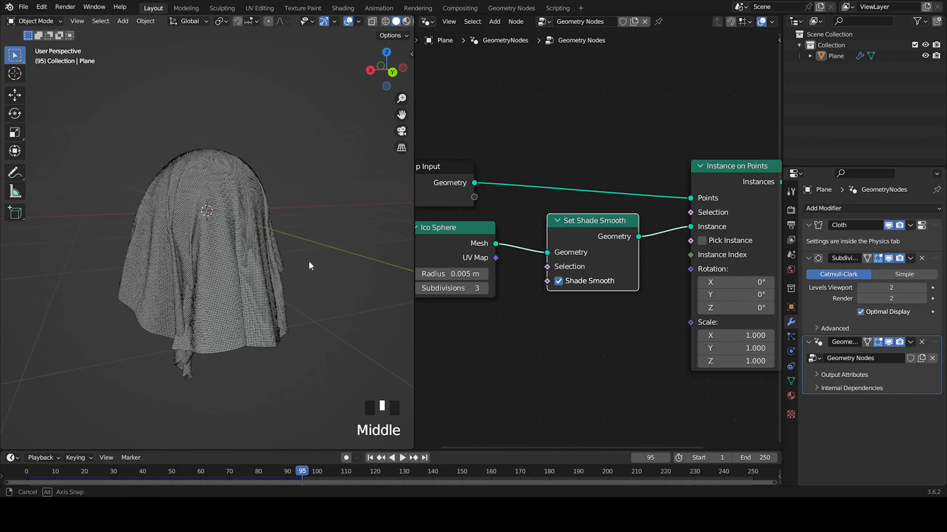
Step: Add a Wave Texture node and place it below the Ico Sphere node
drag(691, 324, 568, 323)
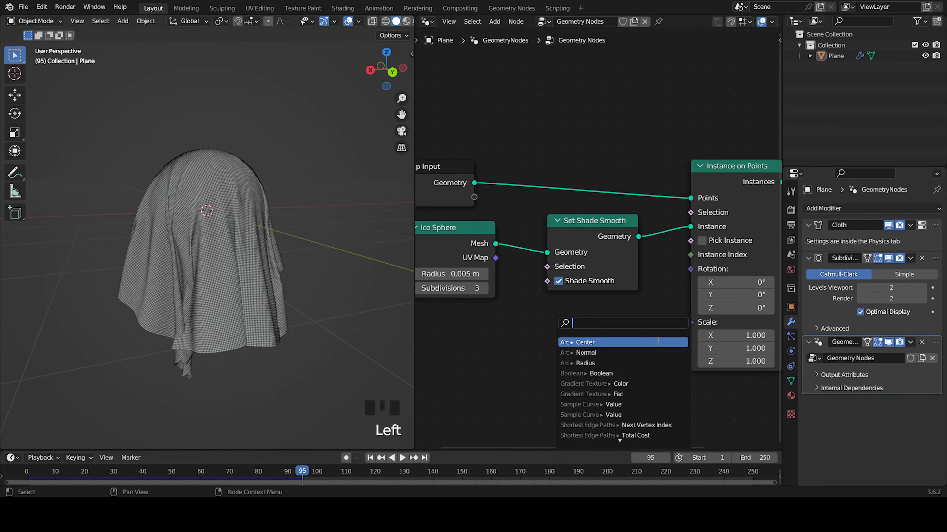
middle_drag(609, 342, 556, 266)
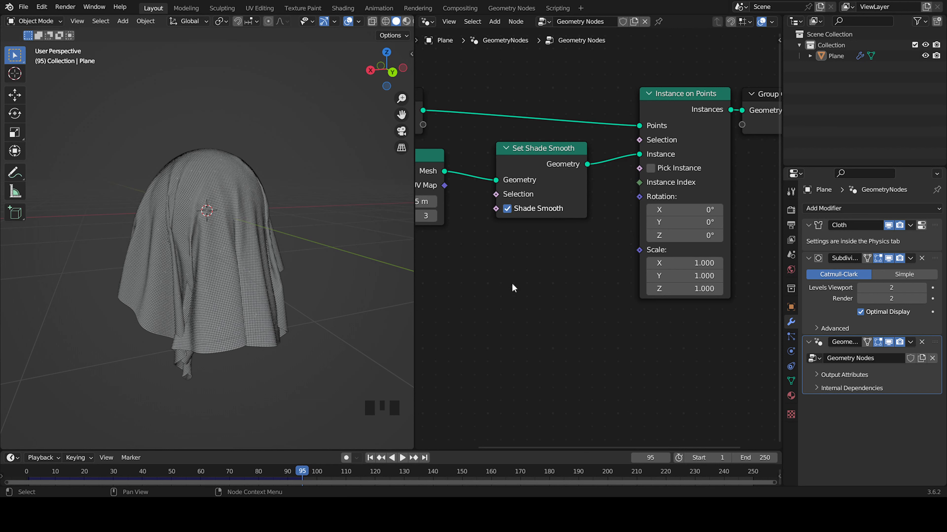
key(shift+a)
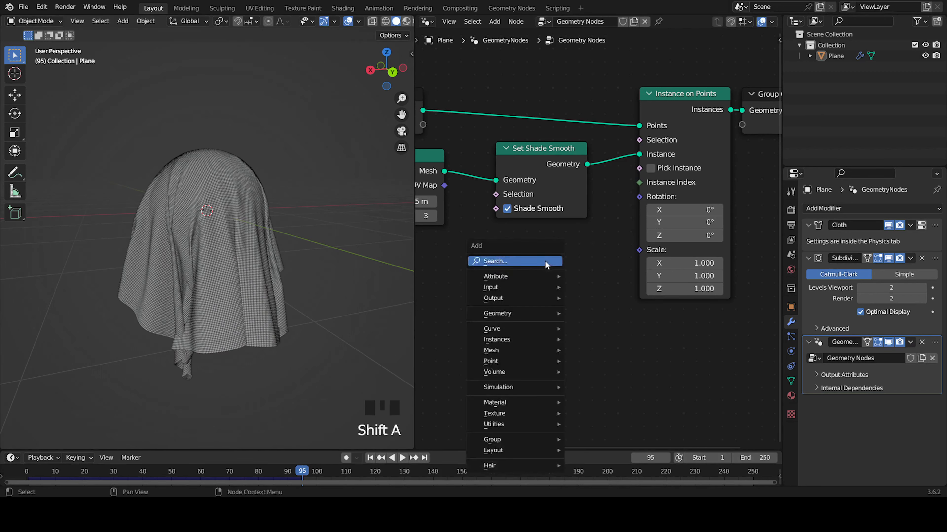
text(wave)
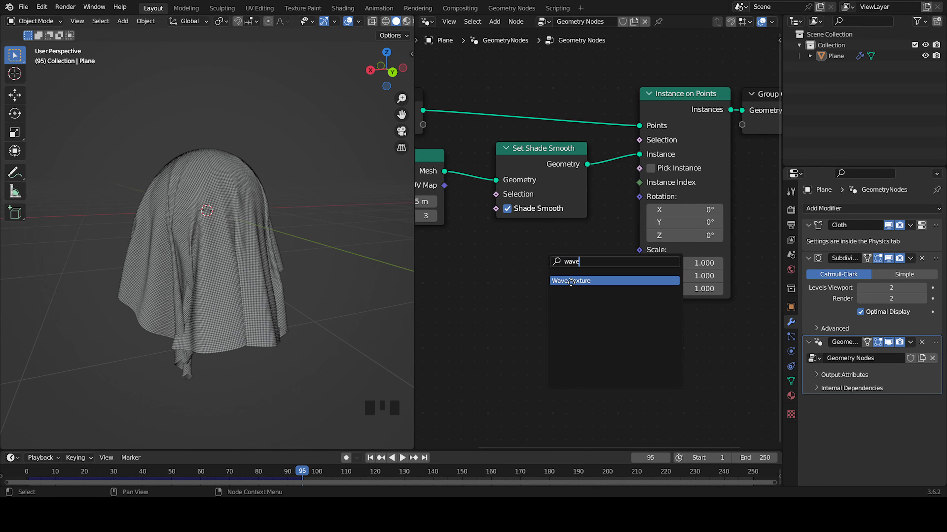
click(571, 281)
click(537, 303)
scroll(537, 306, down, 4)
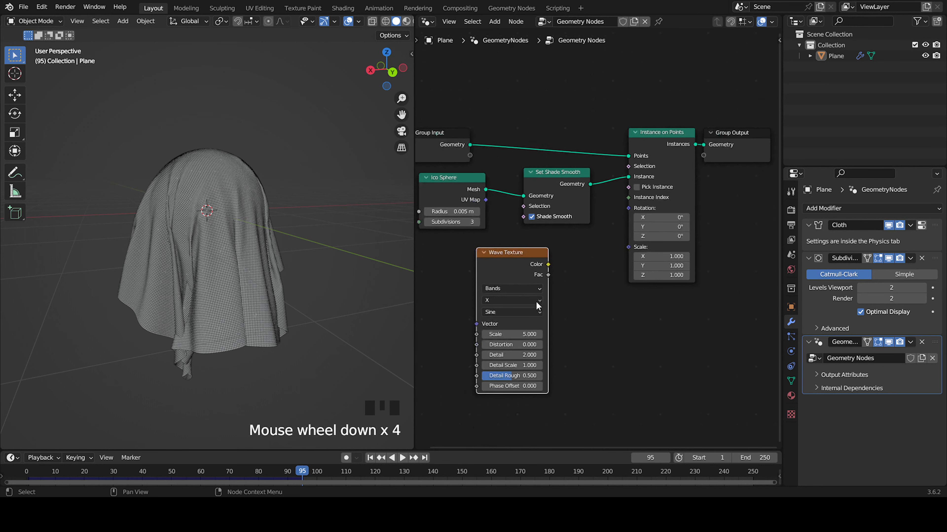
drag(506, 267, 444, 257)
Step: Connect the Wave Texture's Fac output to the Scale input of Instance on Points and check the beads
drag(485, 265, 628, 246)
scroll(314, 238, up, 3)
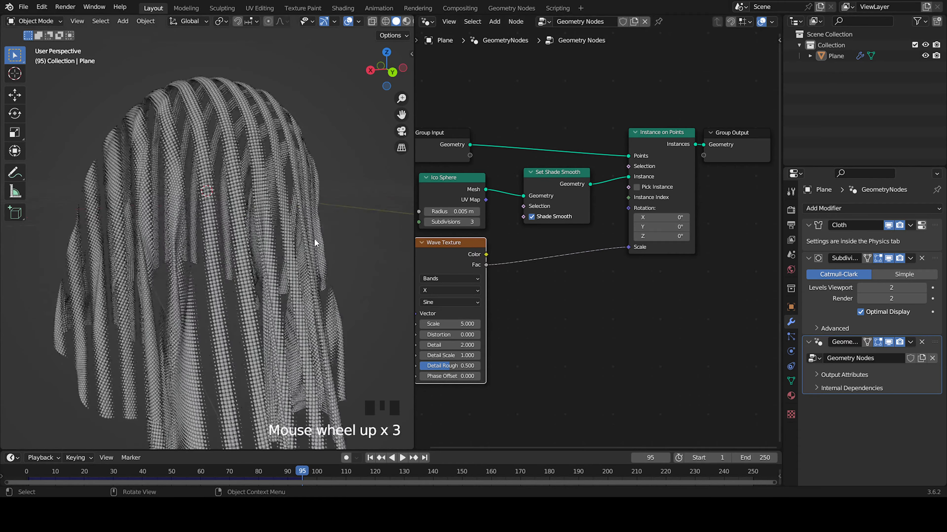
middle_drag(313, 238, 328, 272)
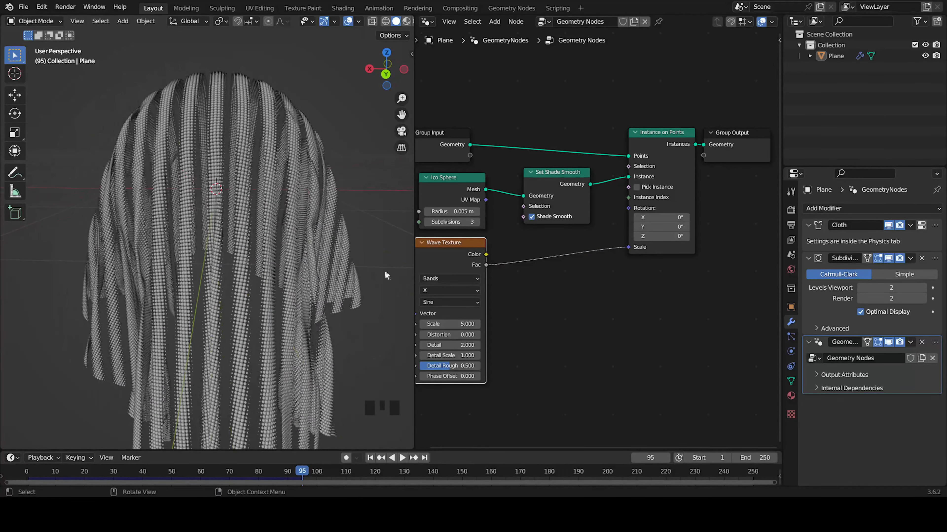
Step: Set the Wave Texture's bands direction to Z and check the pattern on the cloth
click(451, 291)
click(445, 324)
scroll(296, 294, down, 2)
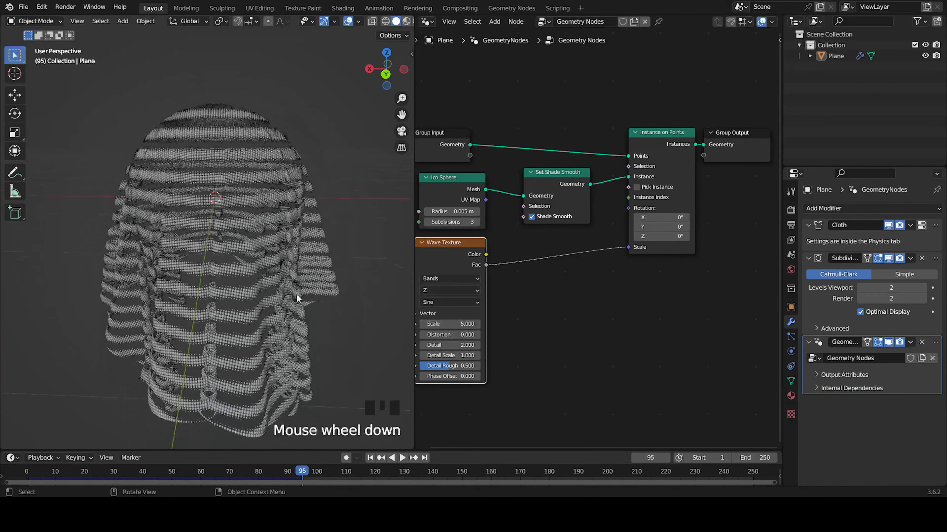
middle_drag(295, 294, 328, 283)
Step: Lower the Wave Texture's scale to 0.3, and reduce it further to 0.2
mouse_move(423, 319)
mouse_down()
mouse_move(438, 319)
mouse_move(417, 319)
mouse_up()
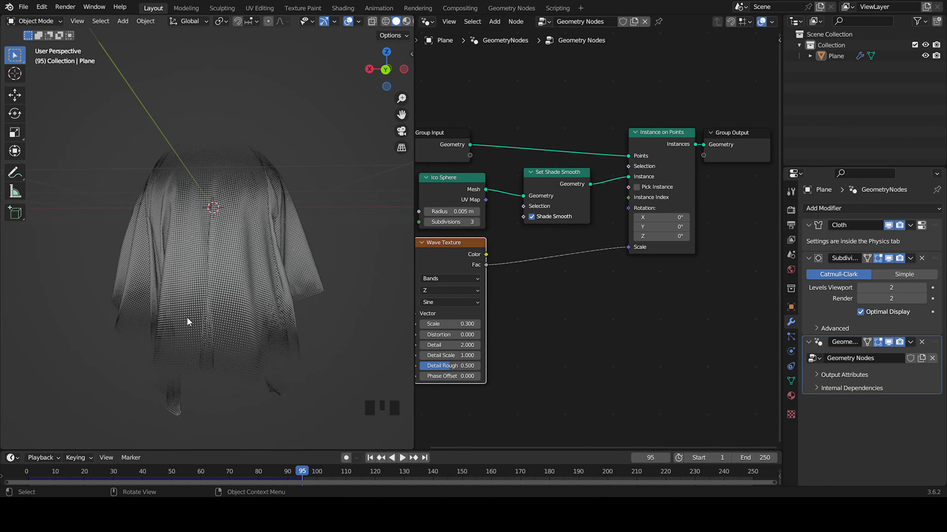
click(442, 323)
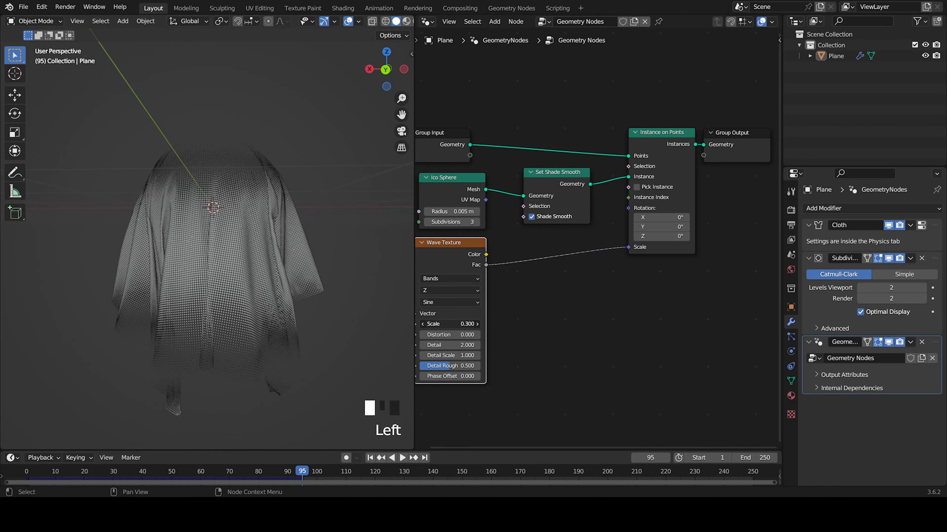
text(.2)
key(Return)
Step: Raise the Wave Texture's phase offset in small increments to 2.4 and check the bead fade on the cloth
scroll(470, 321, up, 3)
middle_drag(470, 328, 497, 312)
click(507, 370)
click(508, 370)
click(507, 370)
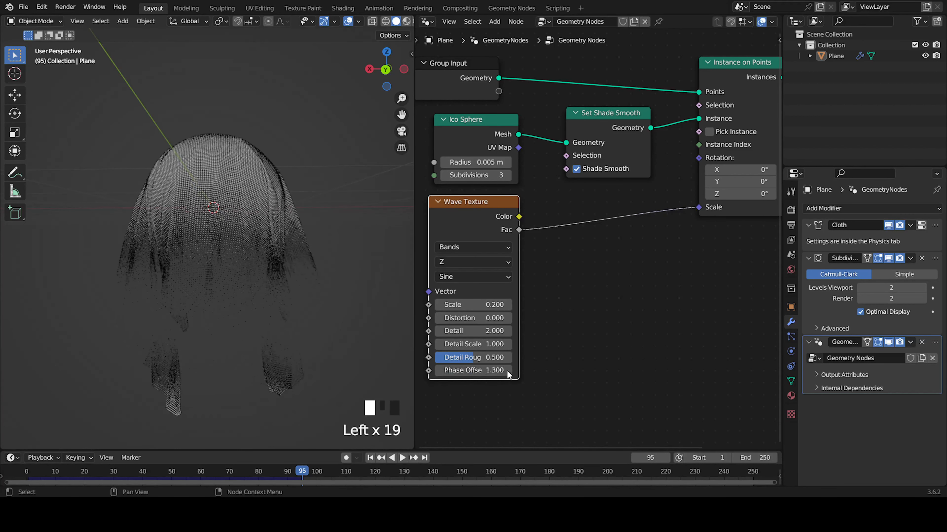
click(506, 370)
click(507, 370)
double_click(506, 370)
double_click(506, 370)
double_click(507, 370)
click(507, 370)
click(507, 370)
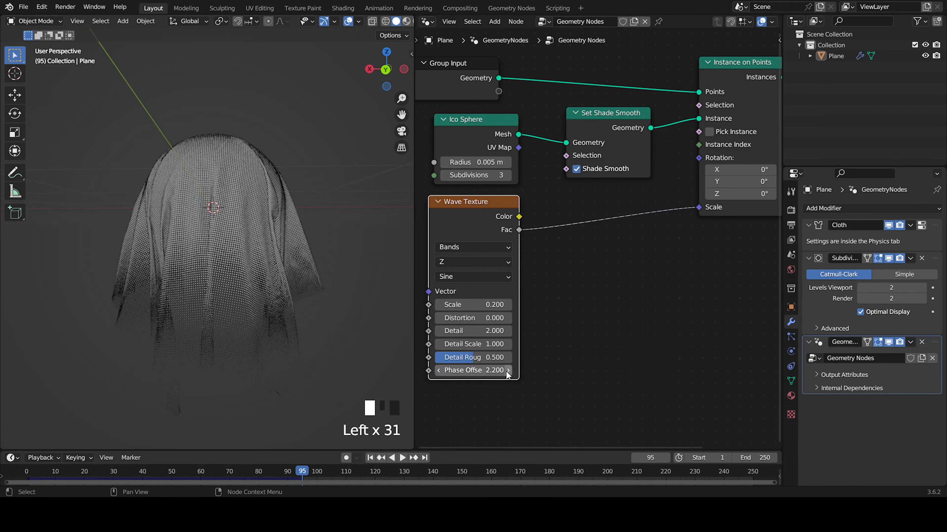
click(507, 370)
click(508, 370)
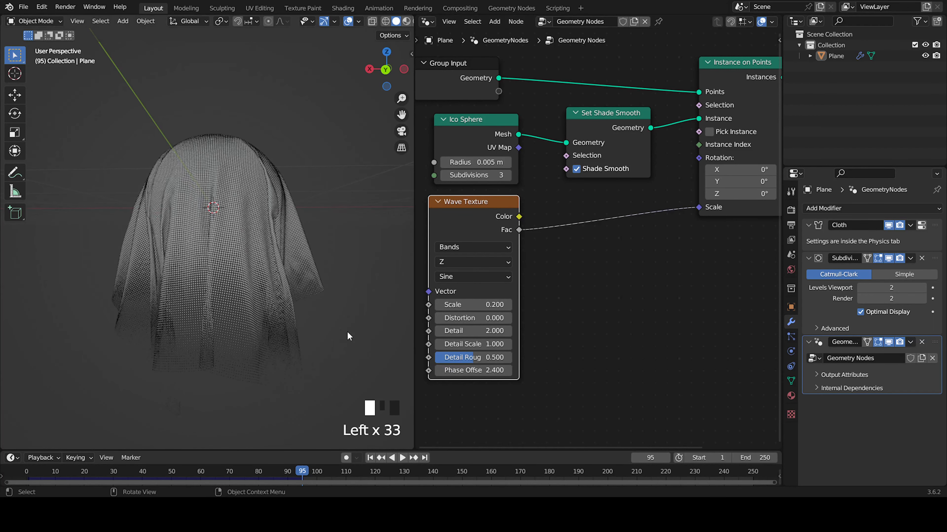
mouse_move(283, 317)
middle_down()
mouse_move(305, 323)
mouse_move(296, 311)
middle_up()
middle_drag(234, 314, 360, 340)
Step: Set the Wave Texture's scale to 0.1
click(443, 305)
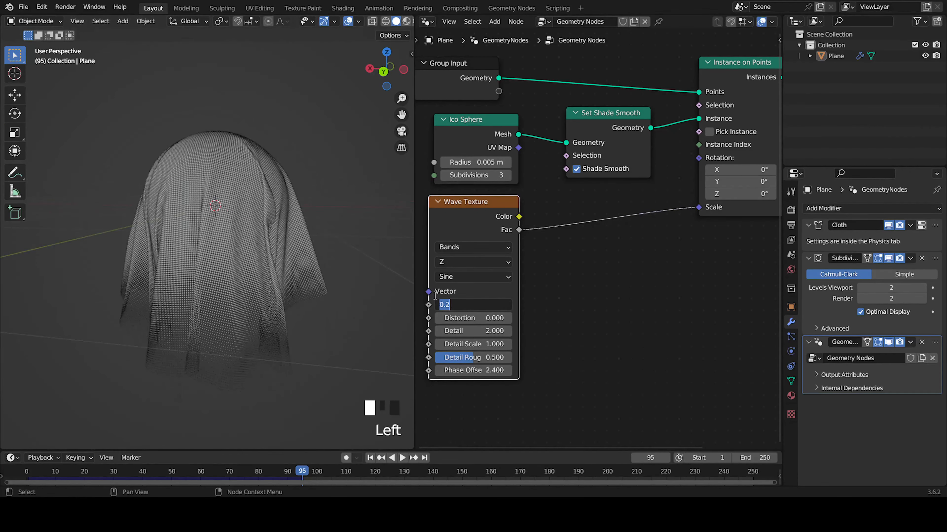
text(0.1)
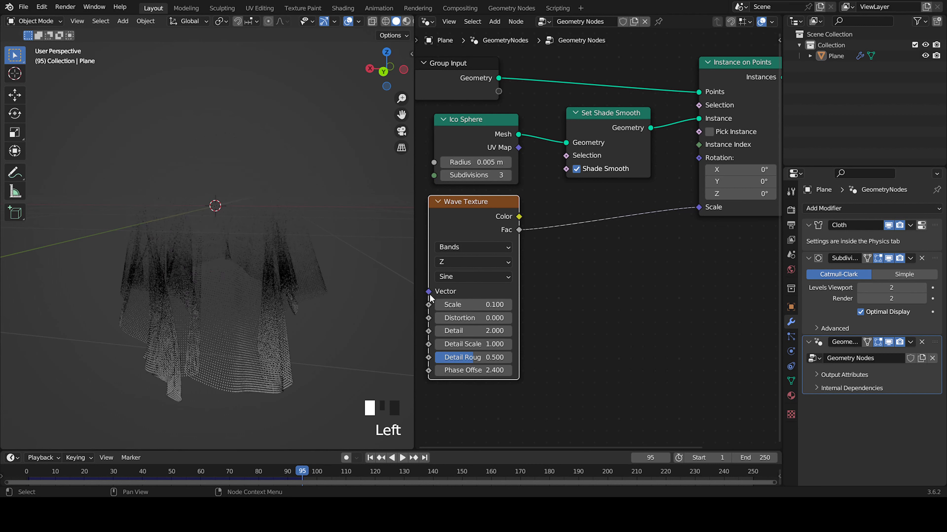
key(Return)
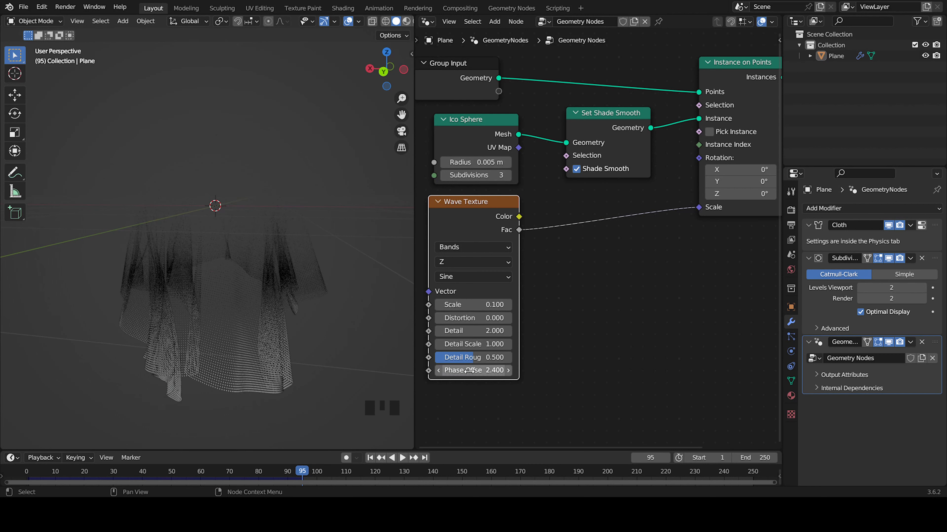
Step: Raise the Wave Texture's phase offset to 4.6 so the beads fade toward the cloth's lower edge
click(508, 371)
click(509, 371)
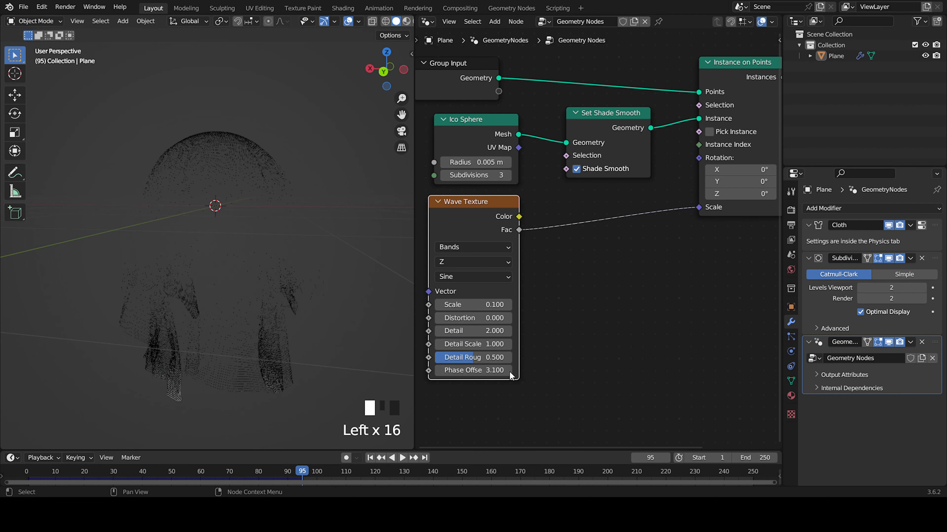
click(508, 371)
click(508, 371)
click(508, 371)
click(508, 371)
click(509, 370)
click(509, 370)
click(508, 370)
click(508, 370)
click(508, 371)
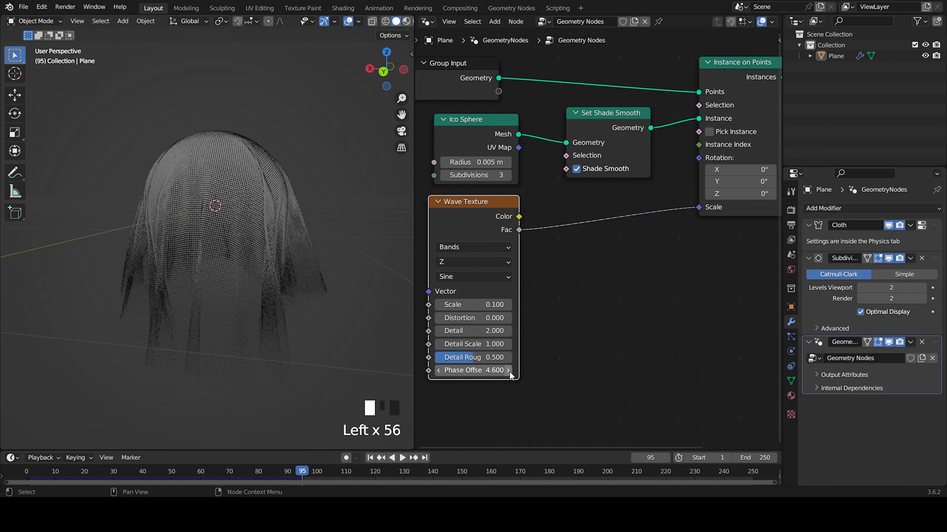
middle_drag(289, 303, 269, 302)
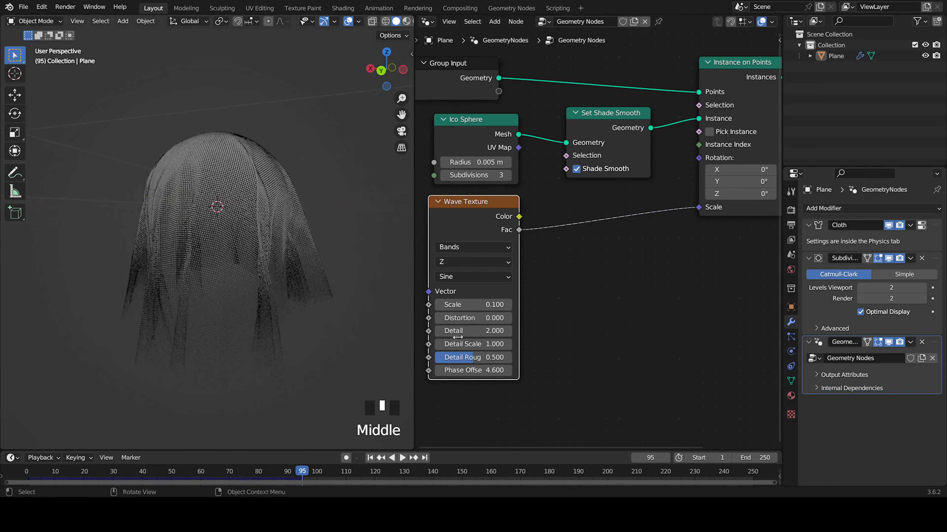
Step: Try the Wave Texture's Detail Scale setting, and examine the fading beads up close, from above and from the side
click(507, 344)
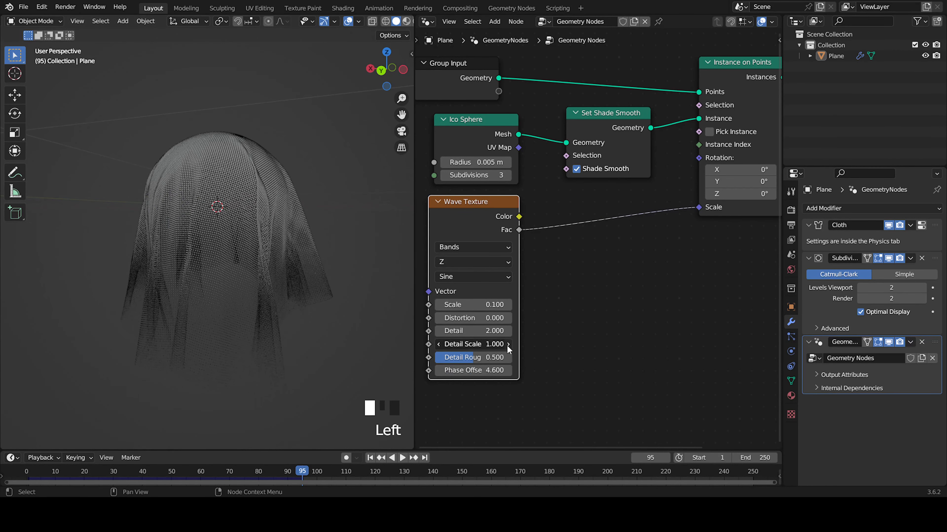
click(443, 344)
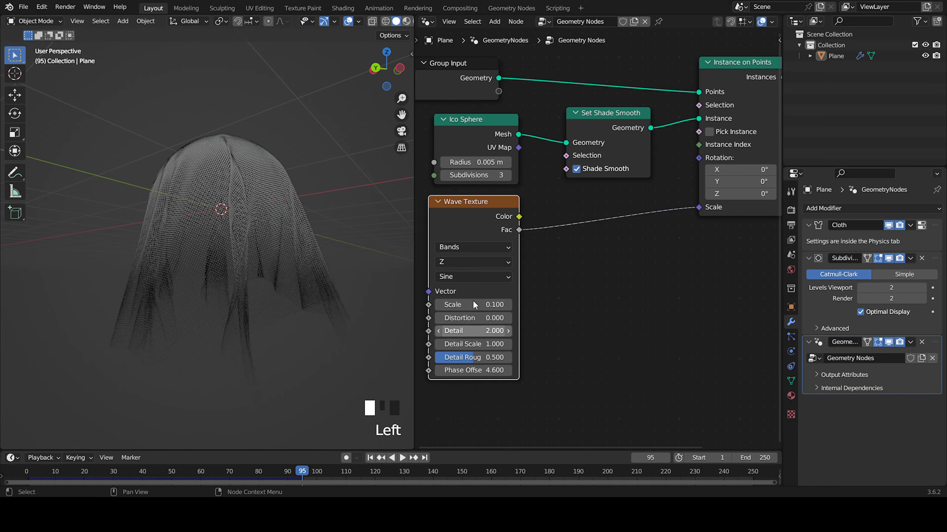
middle_drag(282, 273, 307, 321)
scroll(274, 215, up, 5)
middle_drag(274, 216, 275, 221)
scroll(275, 221, down, 2)
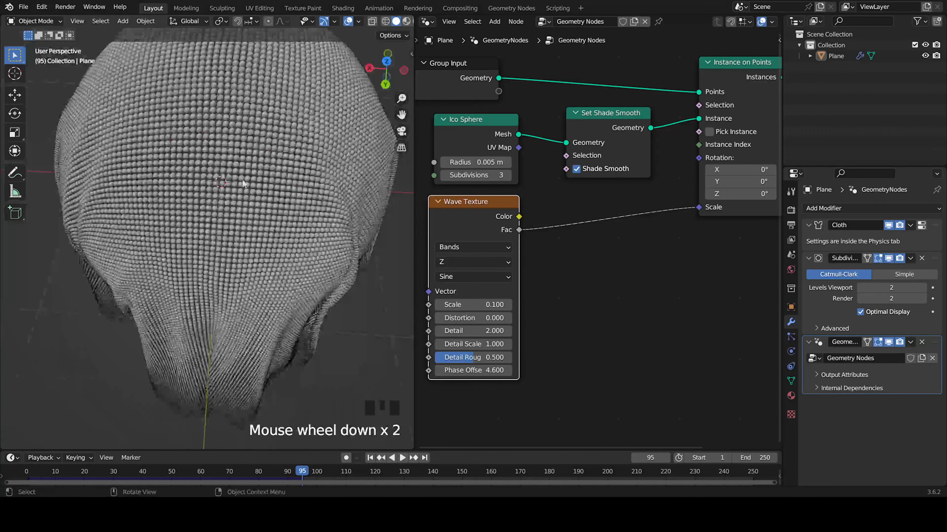
scroll(231, 116, down, 4)
mouse_move(274, 284)
middle_down()
mouse_move(279, 189)
mouse_move(227, 254)
mouse_move(238, 298)
mouse_move(247, 281)
mouse_move(248, 295)
mouse_move(260, 283)
middle_up()
scroll(241, 332, up, 7)
scroll(249, 297, down, 5)
Step: Move the Wave Texture node beneath Set Shade Smooth, closer to Instance on Points, and review the whole node tree
drag(492, 224, 627, 211)
middle_drag(673, 231, 555, 266)
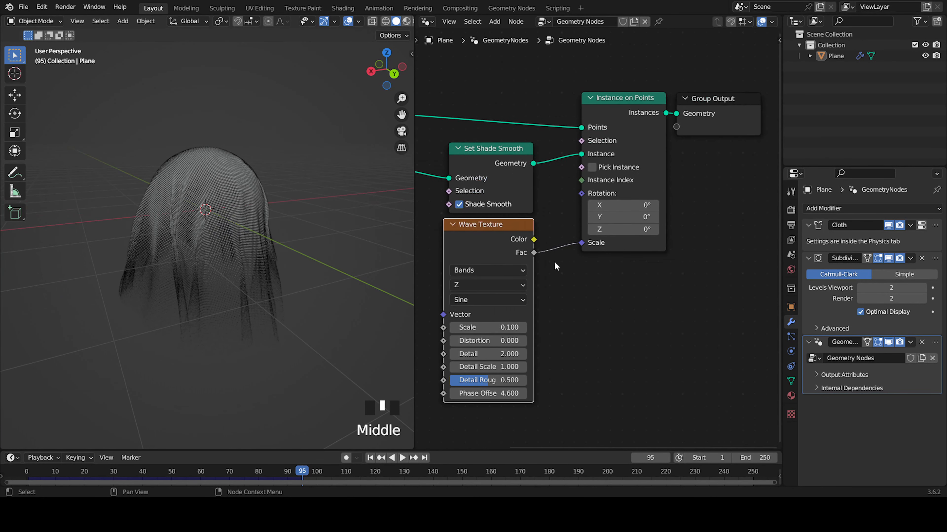
scroll(492, 242, down, 6)
middle_drag(481, 229, 554, 232)
drag(474, 108, 708, 345)
click(708, 332)
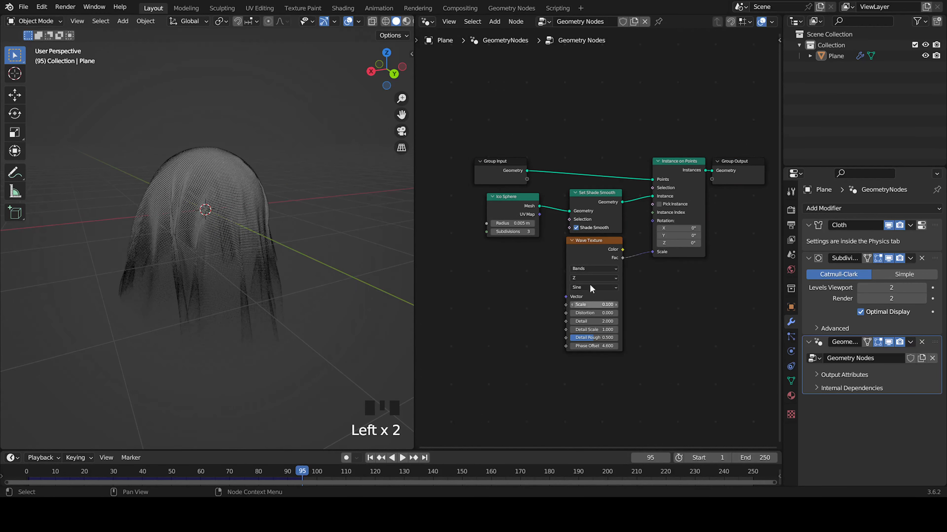
scroll(610, 276, up, 5)
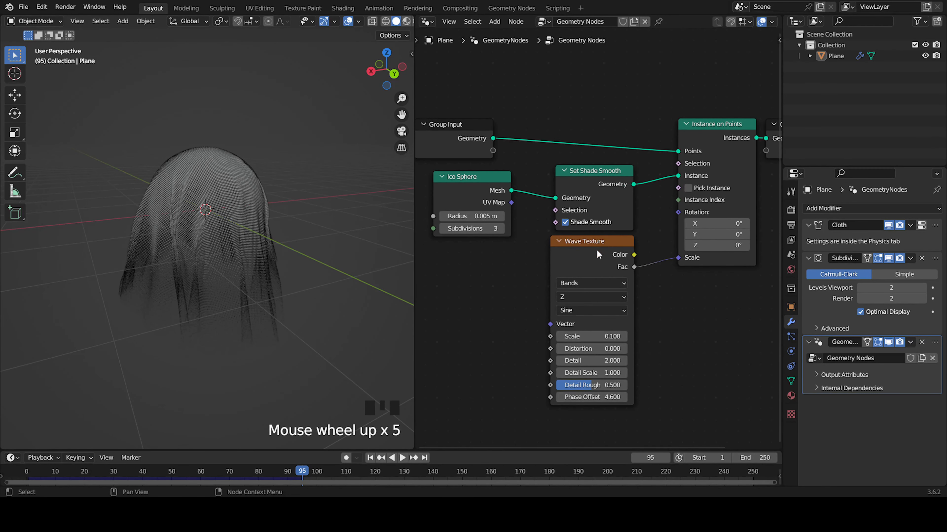
Step: Copy the Wave Texture node from the geometry node tree
click(596, 251)
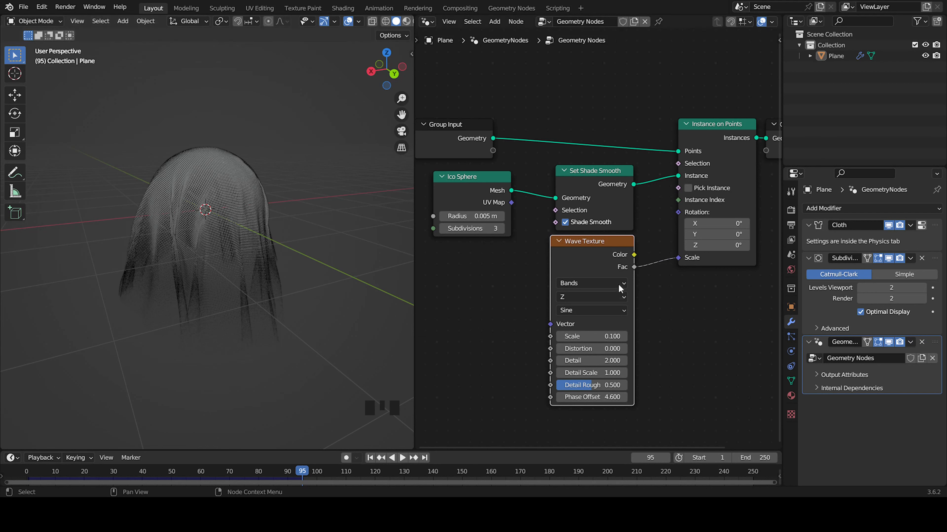
click(586, 253)
key(ctrl+c)
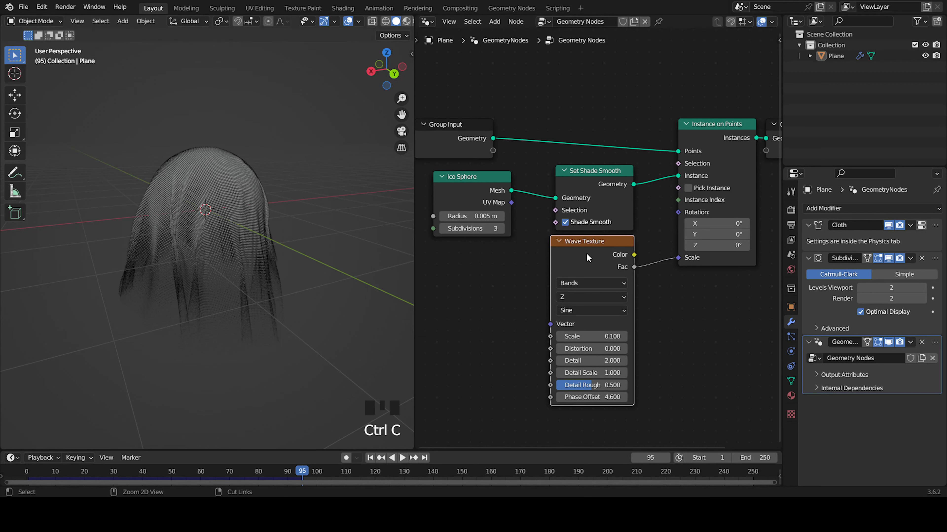
click(425, 21)
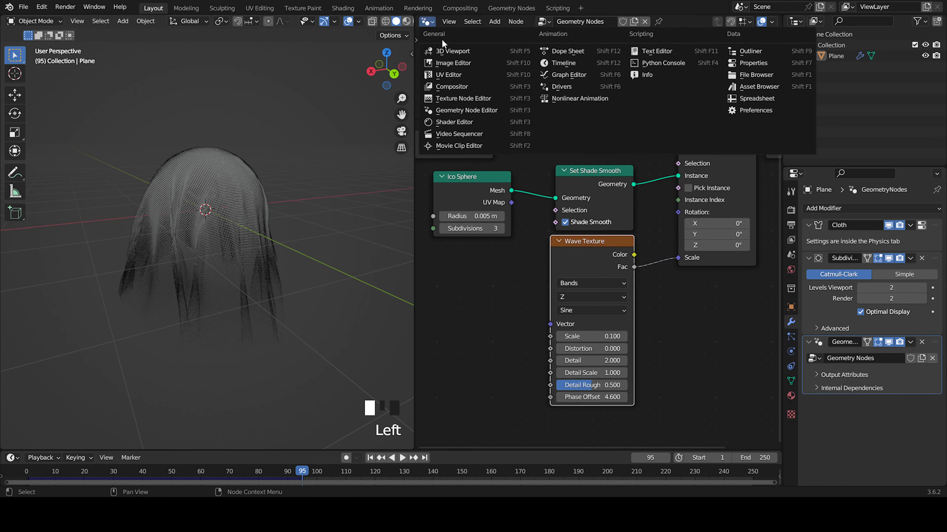
click(506, 301)
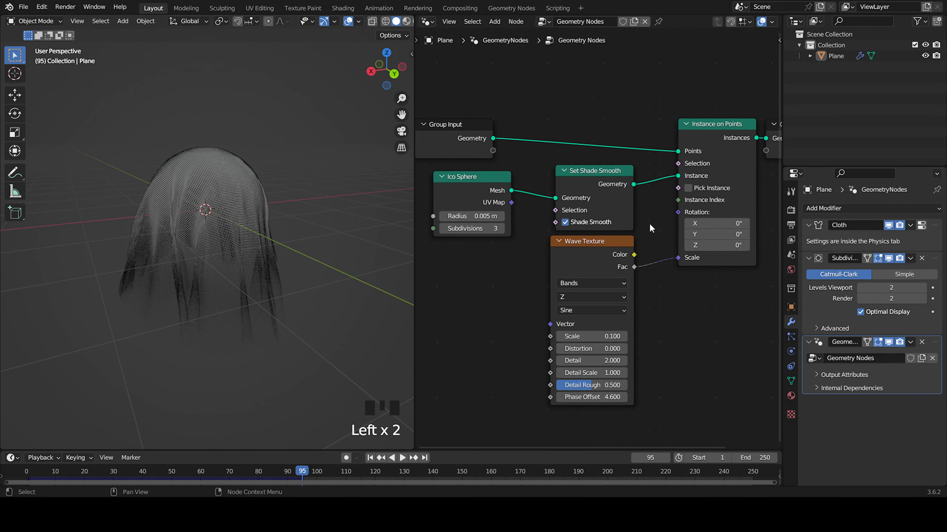
Step: Move Group Output farther from Instance on Points and add a Set Material node between them
middle_drag(651, 228, 486, 296)
click(636, 228)
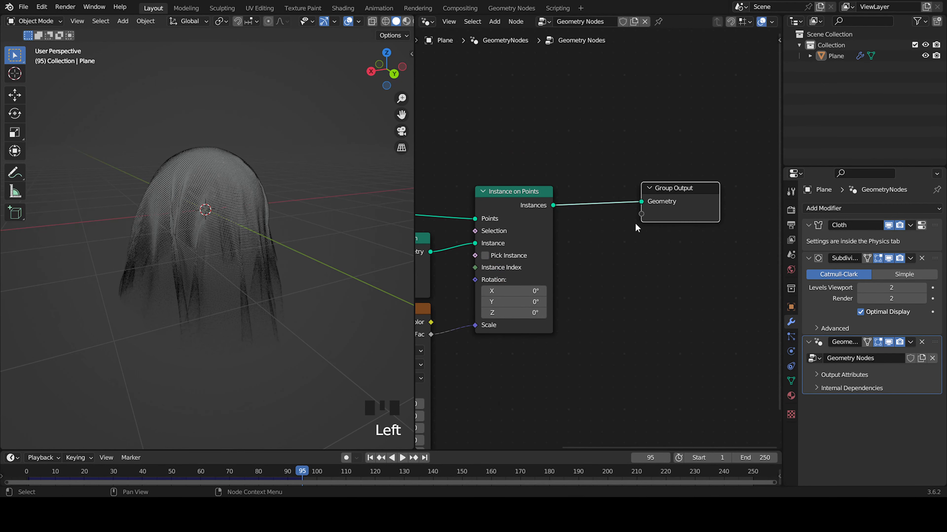
drag(674, 189, 759, 195)
middle_drag(634, 231, 549, 236)
key(shift+a)
text(set material)
click(568, 194)
Step: Create a new material for the plane and open the Set Material node's material choices
click(790, 395)
click(872, 254)
click(567, 236)
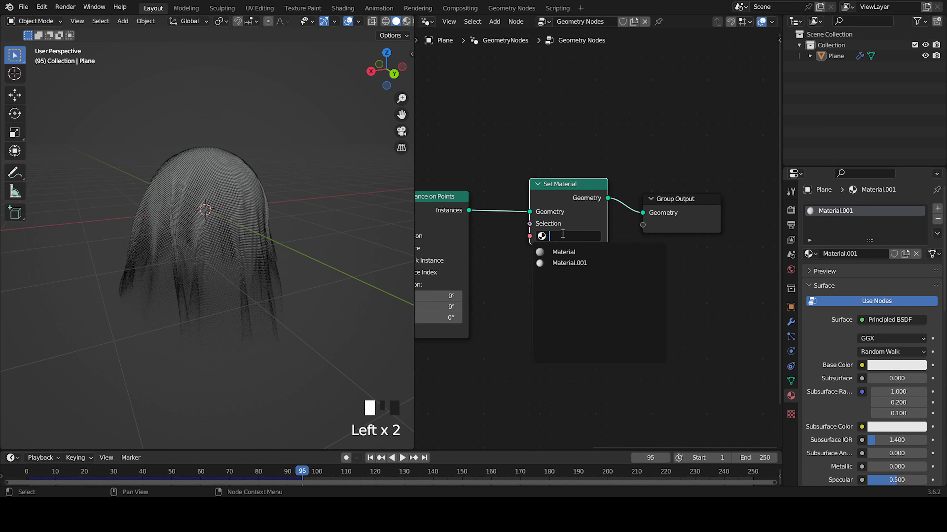
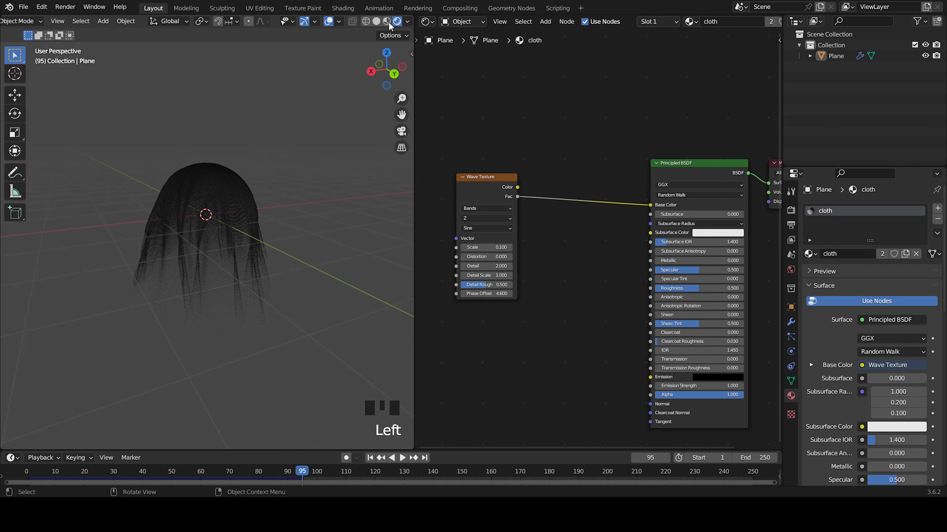
Step: Switch the viewport to Material Preview shading and examine the beaded cloth up close
click(386, 21)
scroll(287, 194, up, 3)
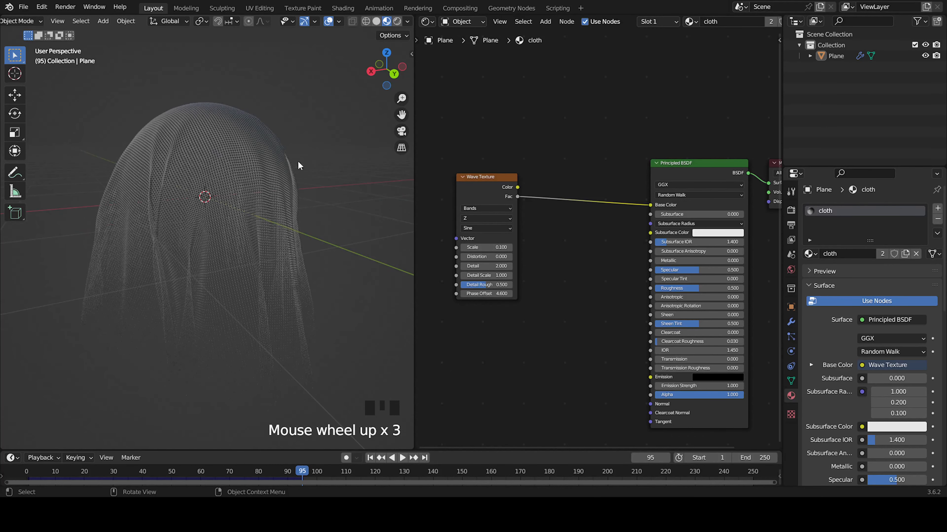
middle_drag(298, 162, 317, 142)
scroll(282, 190, up, 3)
scroll(292, 189, down, 3)
Step: Insert a Color Ramp between the Wave Texture and the Principled BSDF's Base Color
scroll(596, 208, up, 2)
key(shift+a)
click(585, 178)
text(color)
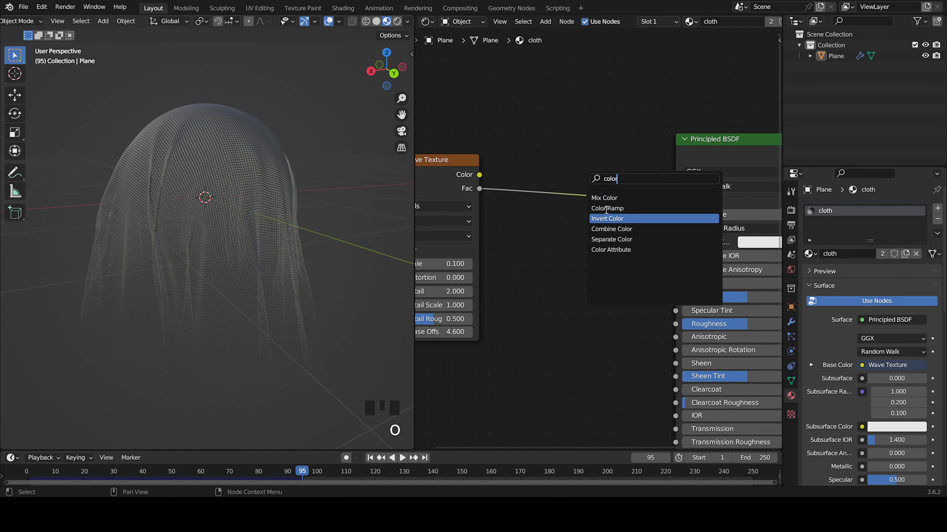
click(606, 209)
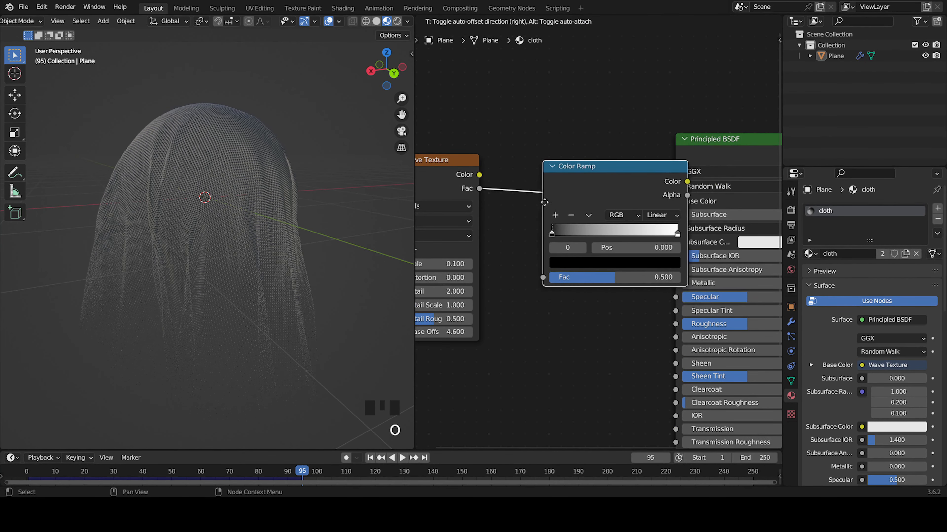
click(517, 198)
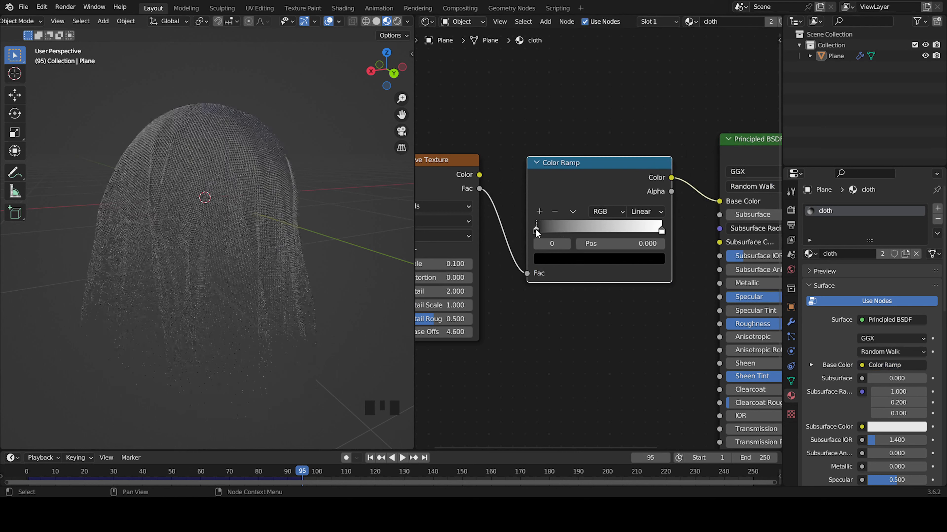
Step: Move the Color Ramp's white stop close to the black one and recolor the black stop pale orange
drag(662, 232, 556, 241)
click(537, 231)
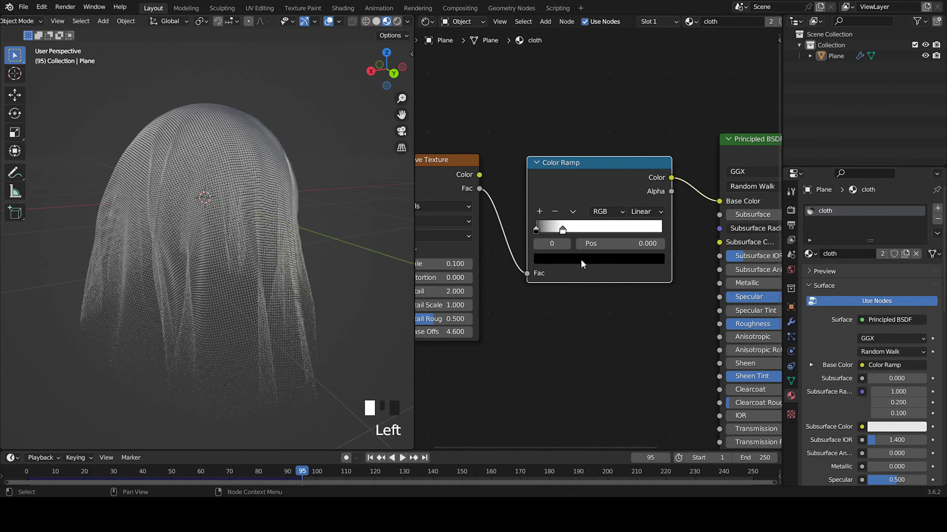
click(581, 258)
drag(637, 172, 637, 86)
mouse_move(587, 157)
mouse_down()
mouse_move(589, 174)
mouse_move(568, 165)
mouse_up()
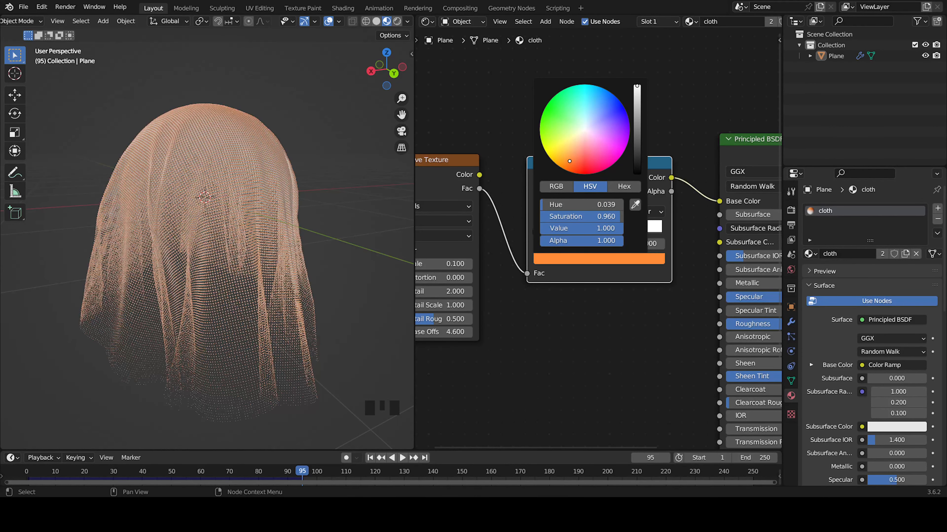
drag(569, 161, 576, 144)
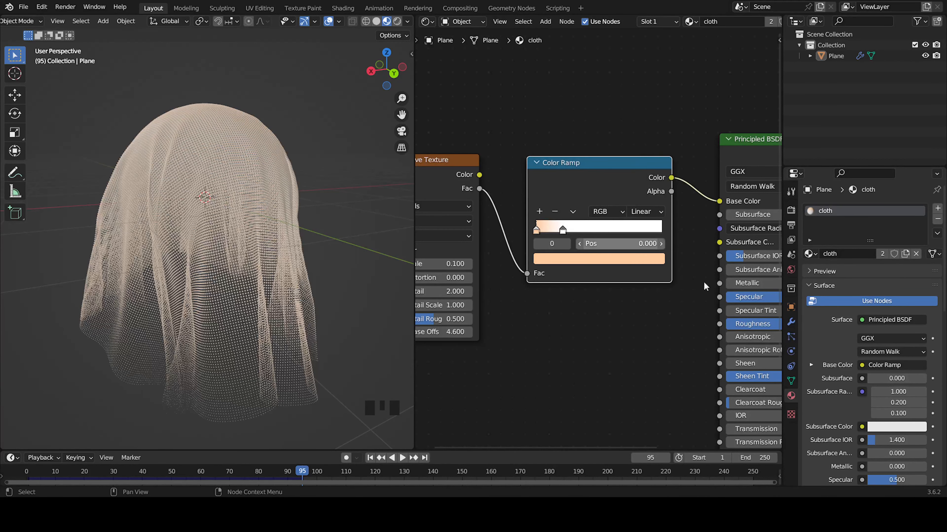
Step: Move the Color Ramp's white stop to position 0.357
drag(567, 230, 586, 230)
scroll(317, 233, down, 1)
middle_drag(317, 233, 334, 233)
scroll(742, 242, down, 4)
Step: Disconnect the Wave Texture and feed the Color Ramp's Fac from a new Gradient Texture node instead
drag(586, 265, 562, 284)
drag(517, 184, 570, 361)
key(shift+a)
click(522, 218)
text(gradi)
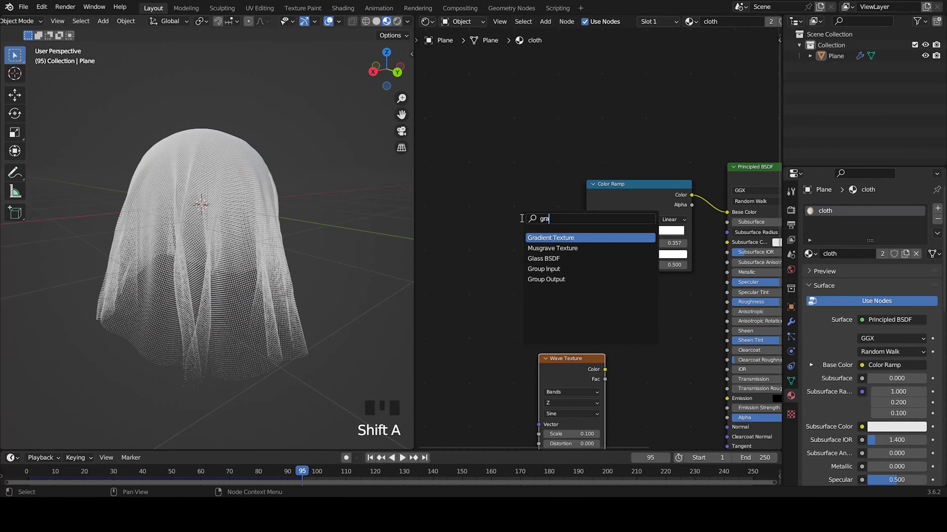
click(558, 238)
click(500, 221)
drag(525, 219, 586, 264)
drag(520, 209, 556, 205)
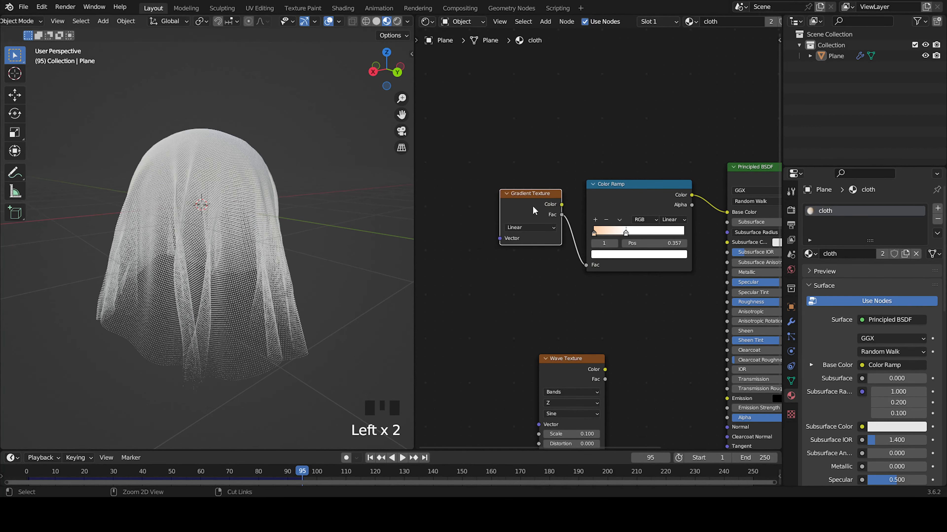
Step: Add Texture Coordinate and Mapping nodes to the Gradient Texture and tidy their placement
key(ctrl+t)
middle_drag(484, 248, 556, 257)
drag(527, 220, 532, 205)
click(593, 256)
scroll(568, 264, up, 3)
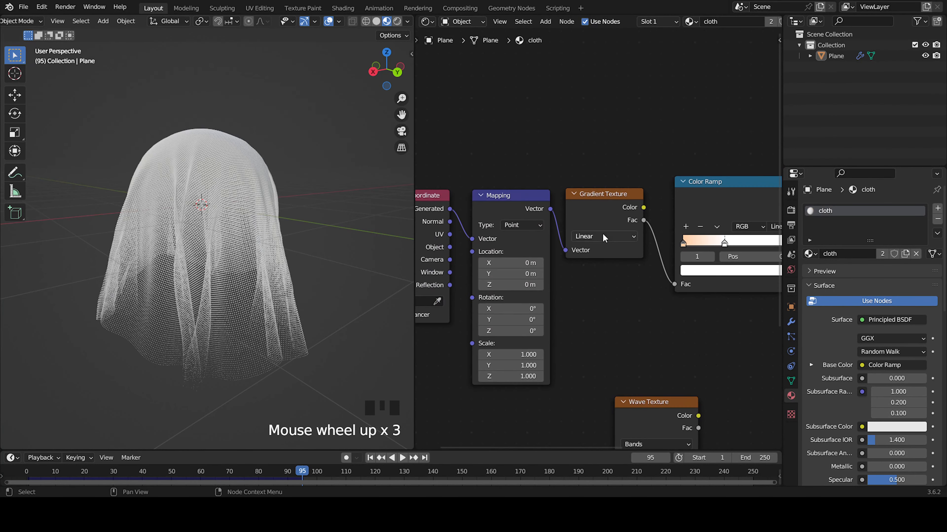
middle_drag(563, 298, 601, 276)
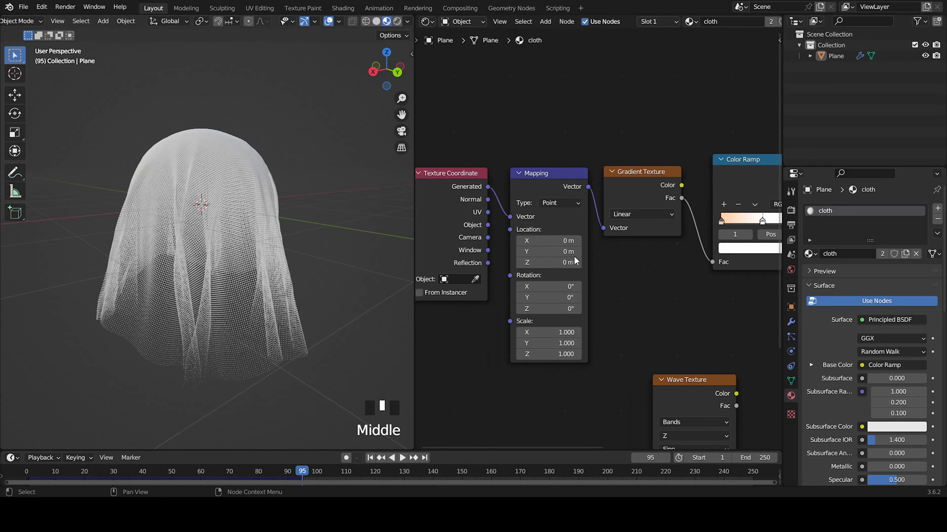
Step: View the cloth from the front, move the ramp's white stop to position 1.000 and recolor the ramp from red to green
key(KP_1)
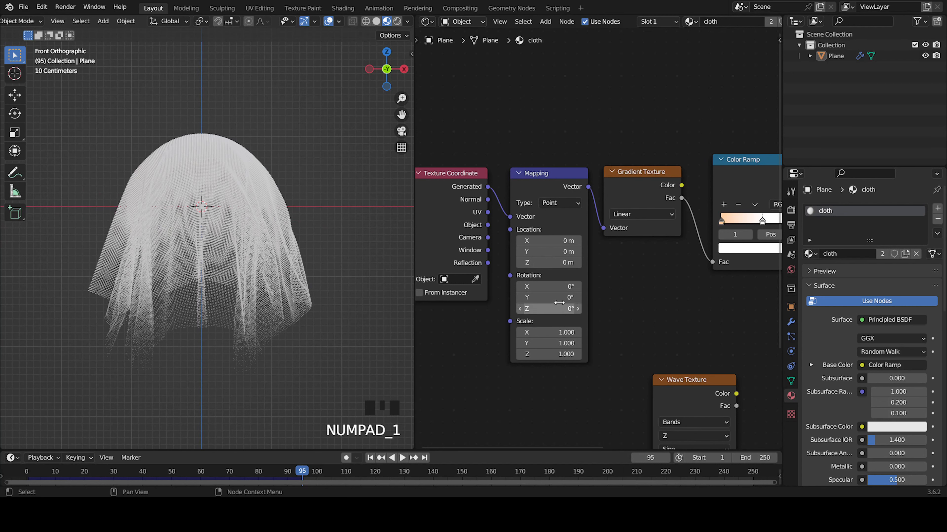
middle_drag(618, 276, 507, 295)
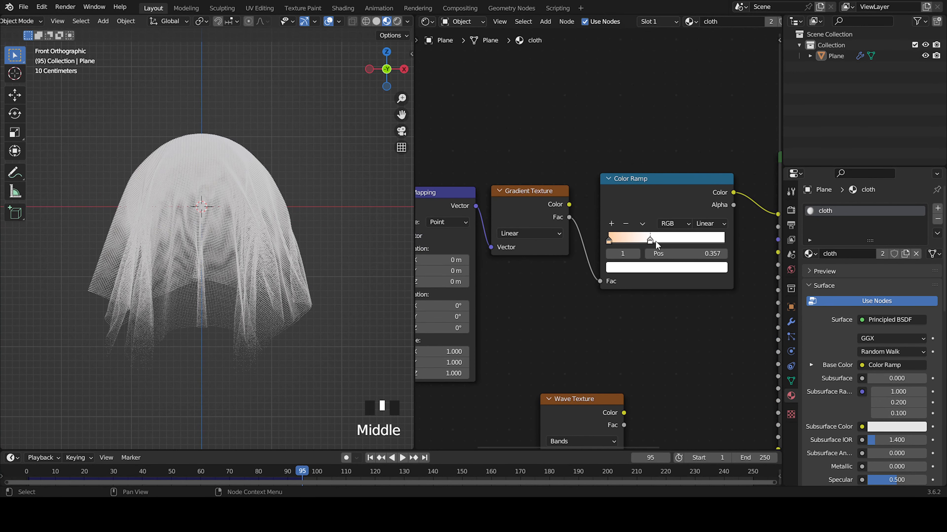
drag(655, 240, 754, 243)
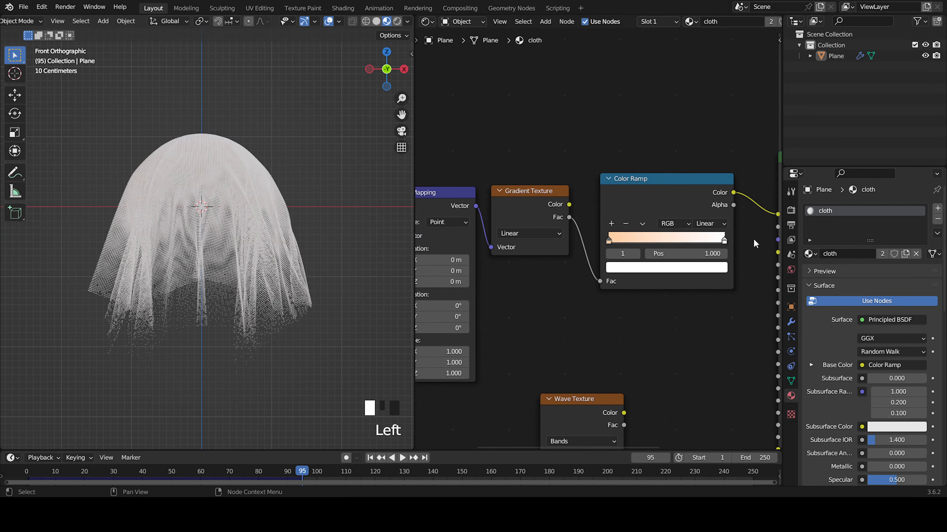
click(609, 239)
click(637, 272)
click(630, 113)
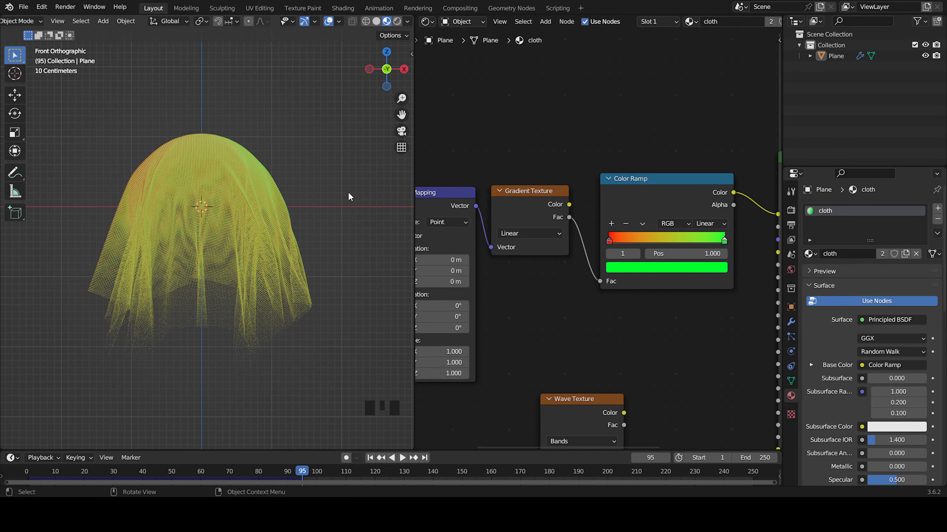
Step: Pick the plane as the Texture Coordinate node's reference object
scroll(566, 302, down, 3)
right_click(566, 300)
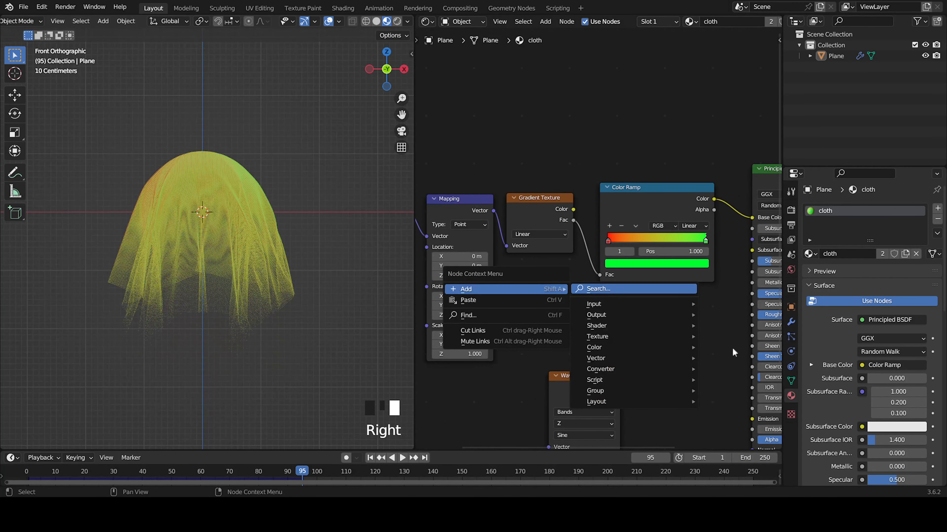
middle_drag(558, 284, 653, 288)
click(492, 295)
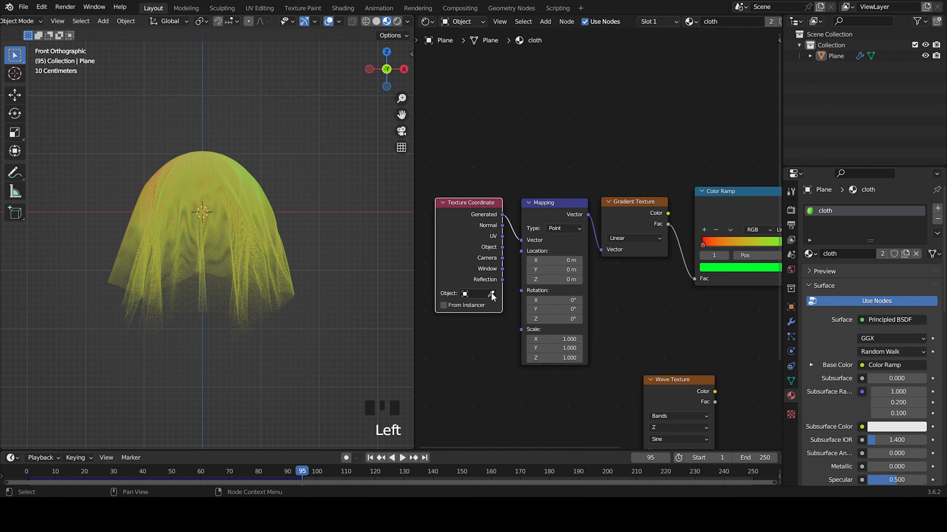
click(492, 294)
click(256, 211)
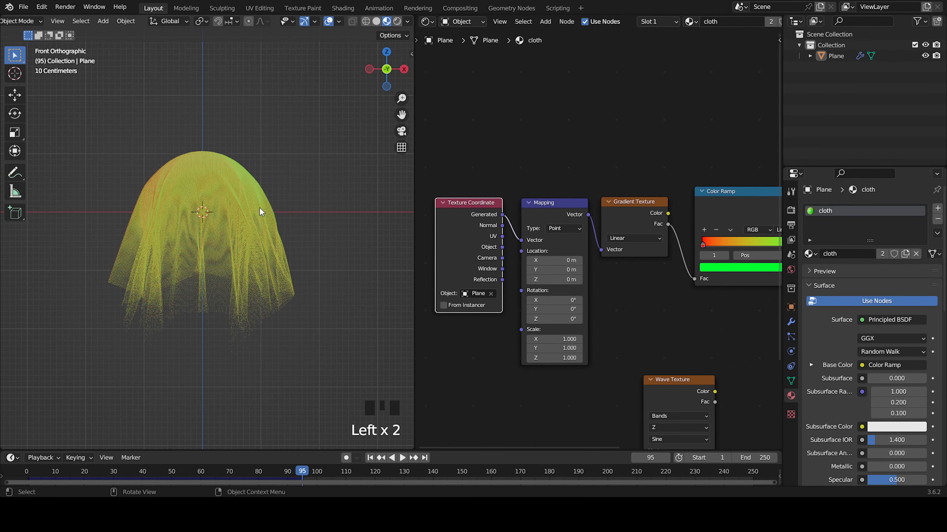
Step: Inspect the bead colors up close, then connect the Texture Coordinate's Object output to the Mapping node's Vector
scroll(259, 208, up, 8)
scroll(230, 208, up, 5)
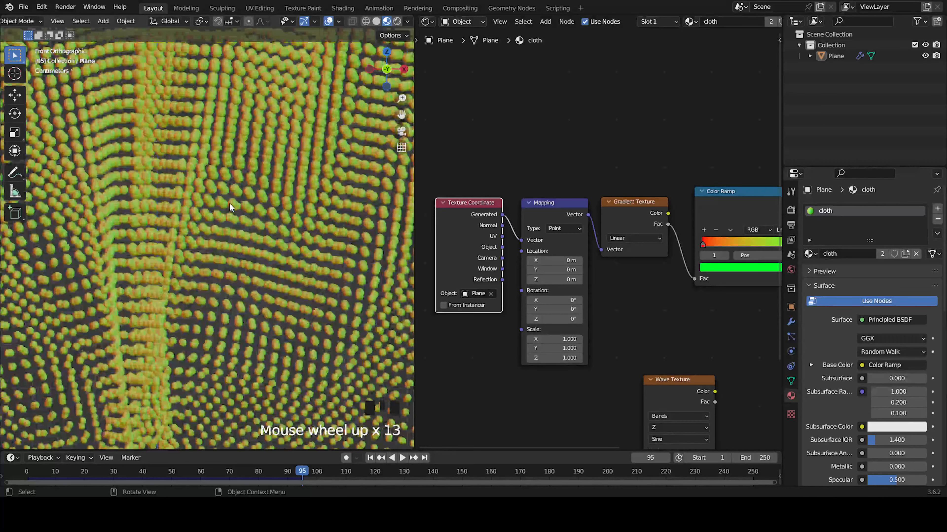
scroll(125, 261, up, 5)
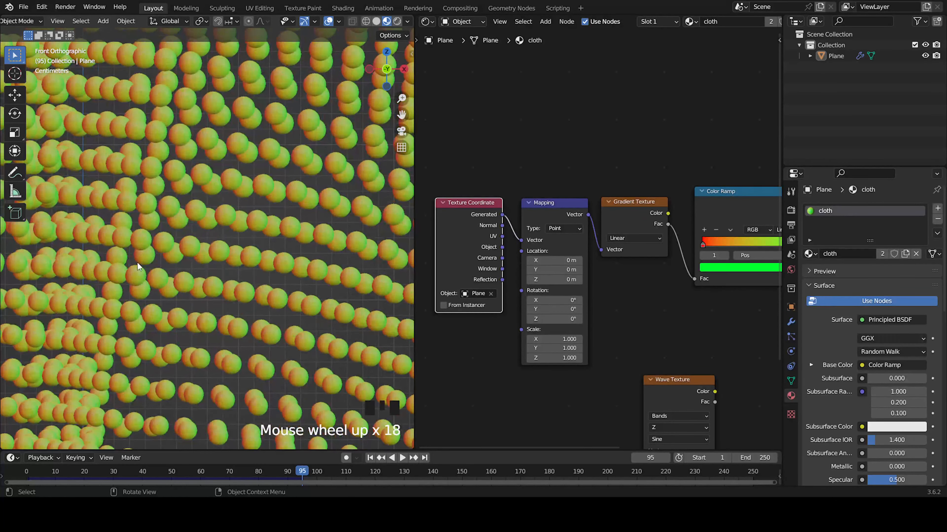
scroll(239, 265, down, 13)
drag(503, 247, 521, 240)
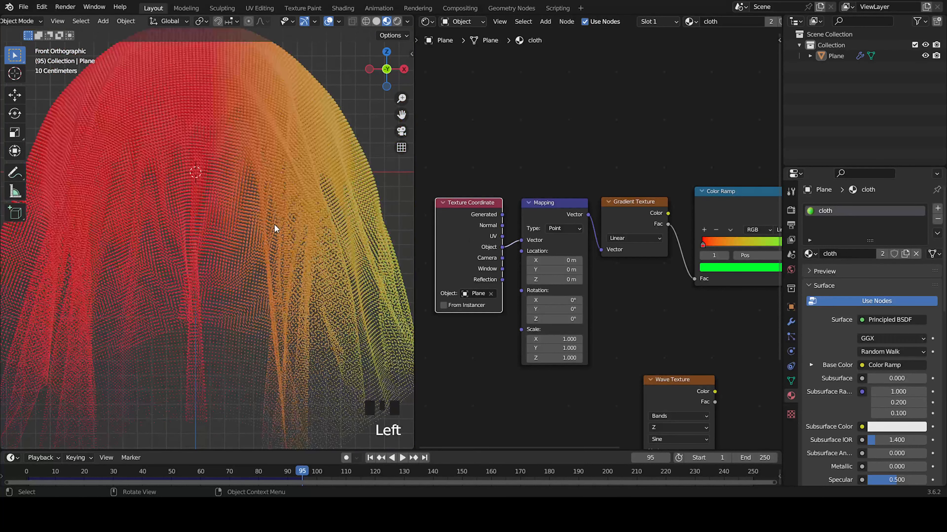
scroll(291, 173, down, 4)
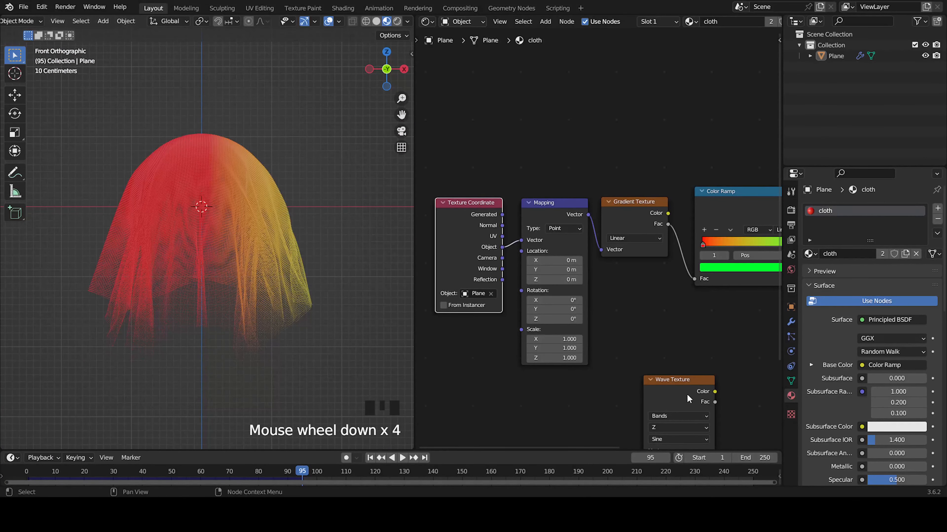
Step: Delete the unused Wave Texture node from the cloth material
drag(683, 390, 647, 323)
key(x)
scroll(538, 246, up, 3)
Step: Set the Mapping node's Y rotation to -90°
drag(558, 327, 471, 326)
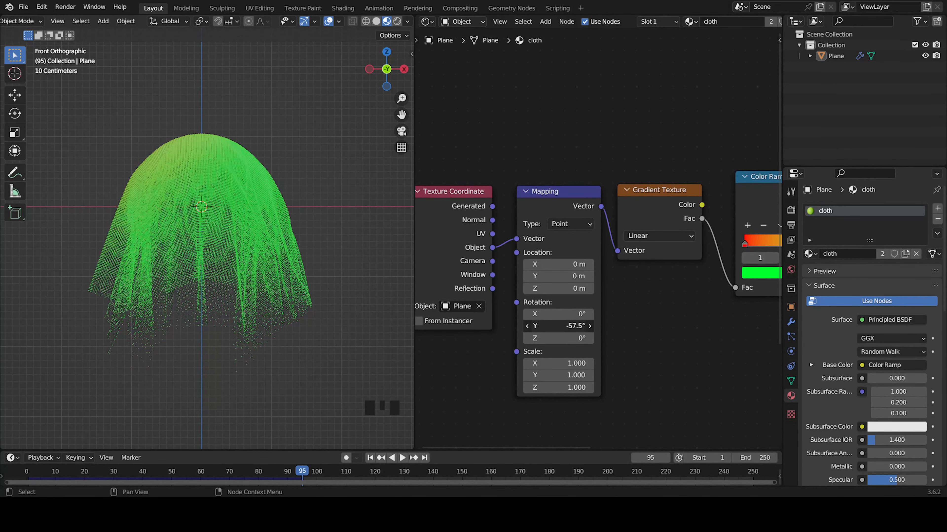
click(572, 326)
text(-)
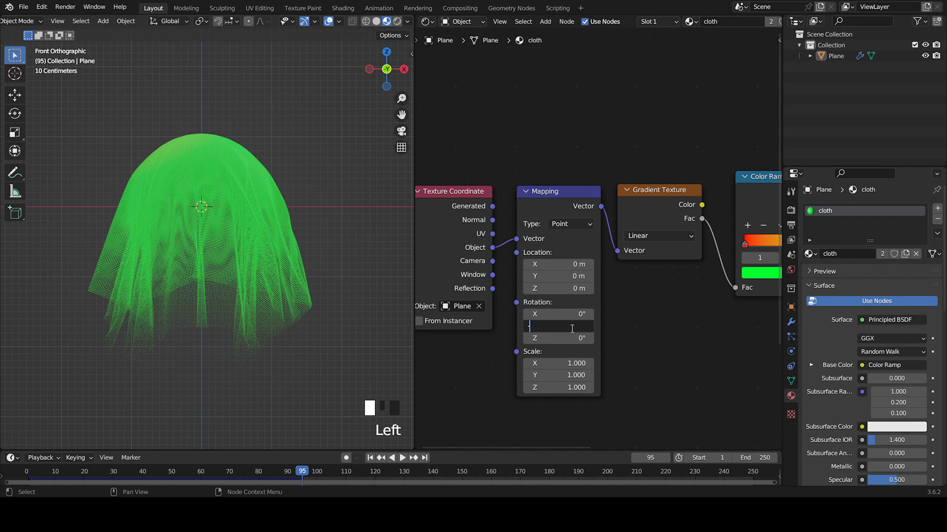
key(Return)
click(572, 327)
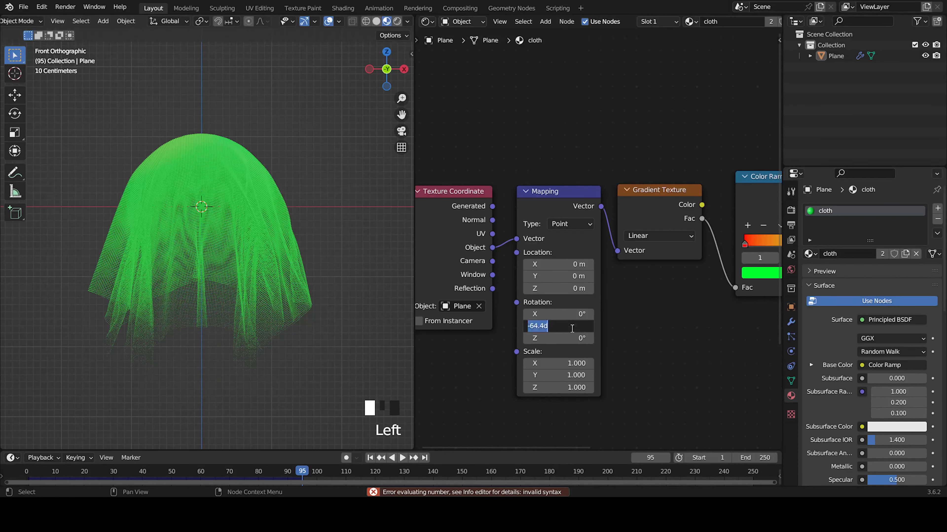
text(-90)
key(Return)
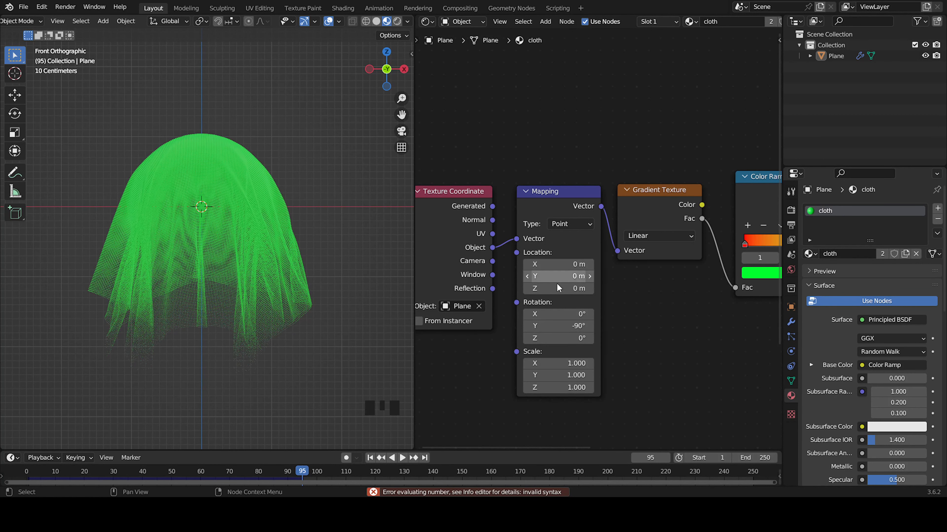
Step: Try shifting the gradient with the Mapping node's Z and Y location values
drag(558, 287, 626, 288)
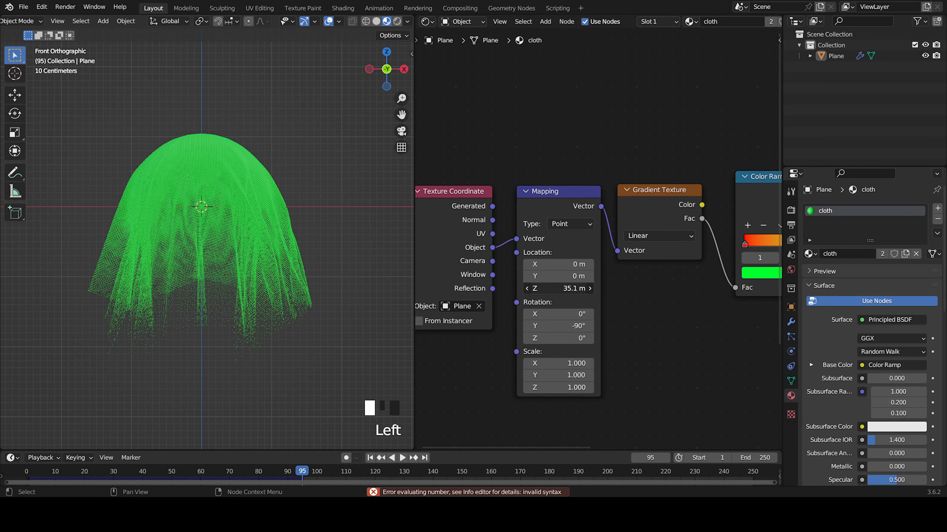
right_click(555, 289)
drag(550, 278, 630, 277)
right_click(630, 278)
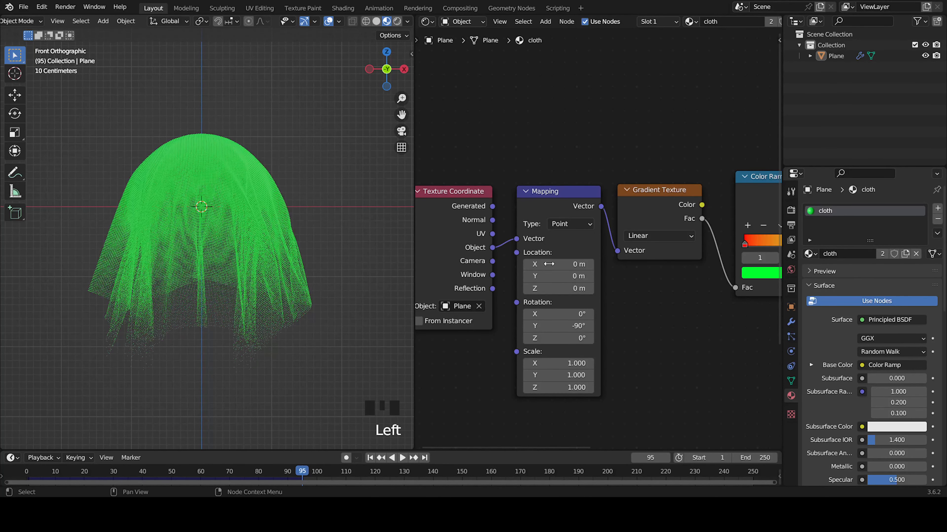
Step: Try shifting the gradient with the Mapping node's X location, then set its Y rotation to 0°
drag(555, 264, 626, 264)
right_click(543, 265)
click(547, 324)
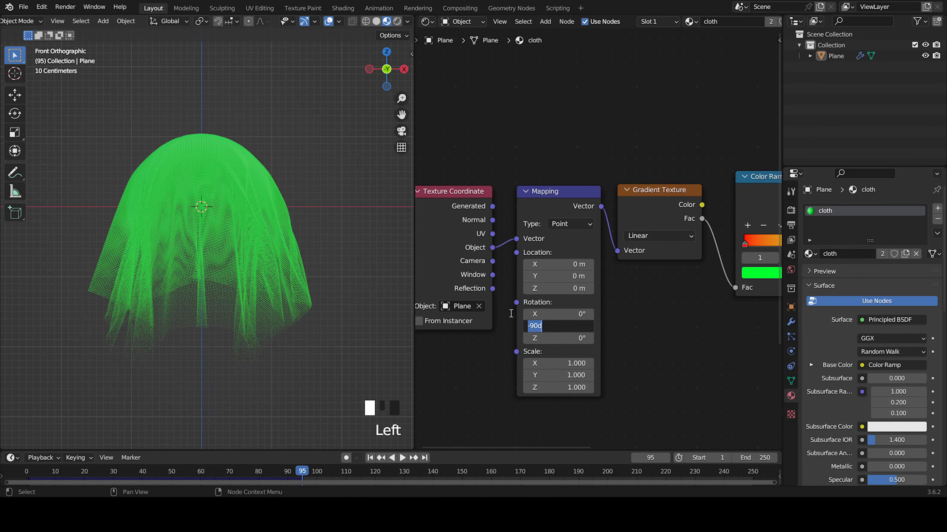
text(0)
key(Return)
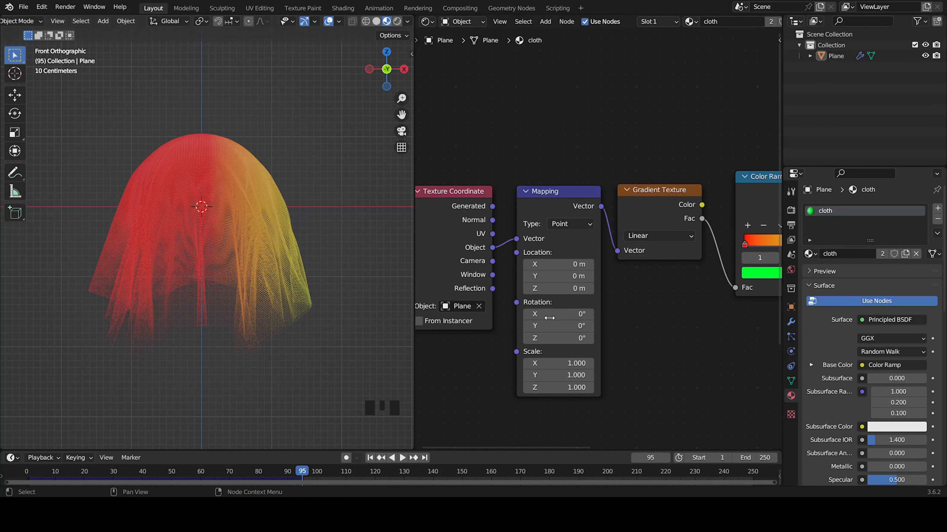
Step: Try turning the gradient with the Mapping node's X and Z rotation values, checking the cloth from above
drag(549, 318, 507, 318)
right_click(555, 318)
drag(562, 335, 617, 334)
right_click(562, 334)
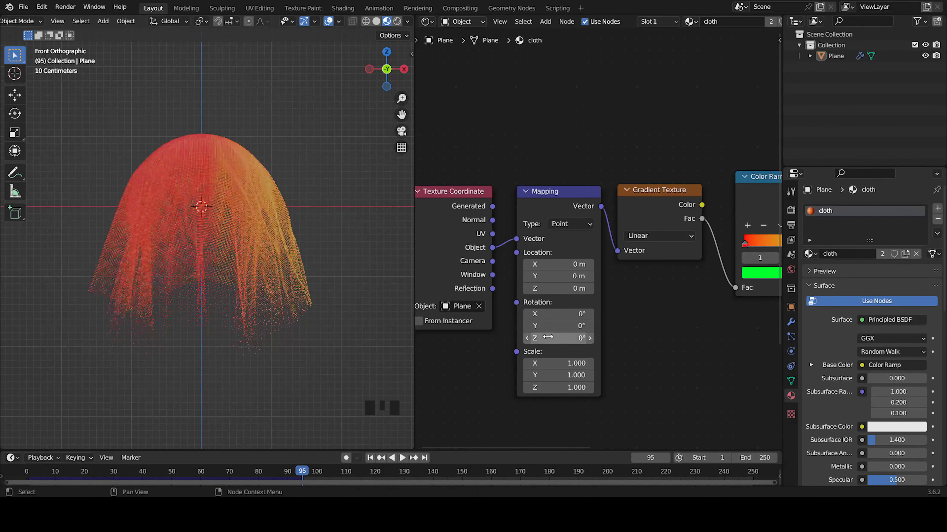
middle_drag(241, 271, 266, 294)
key(KP_7)
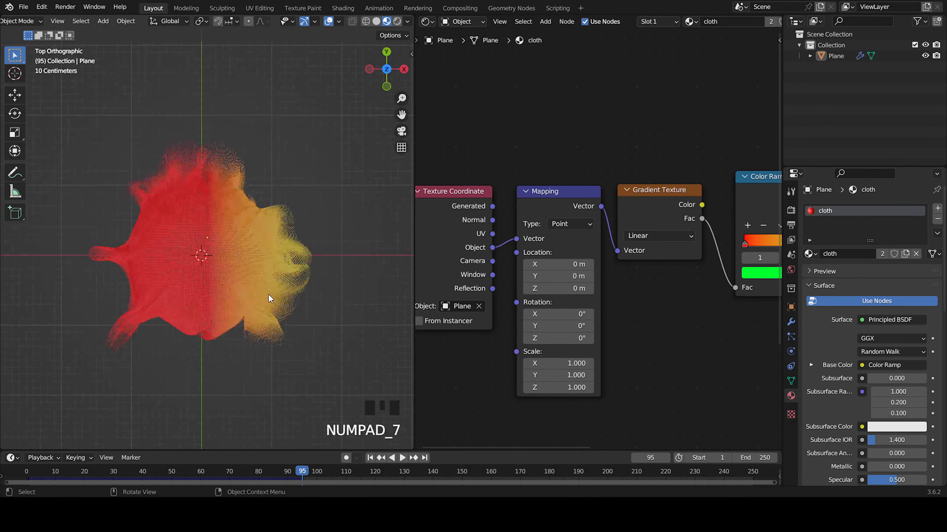
drag(557, 338, 601, 339)
right_click(557, 338)
Step: Try a Mapping Y rotation of 37.2° with shifted location values, leaving the X location at 1.7 m
drag(546, 326, 560, 326)
middle_drag(301, 294, 301, 199)
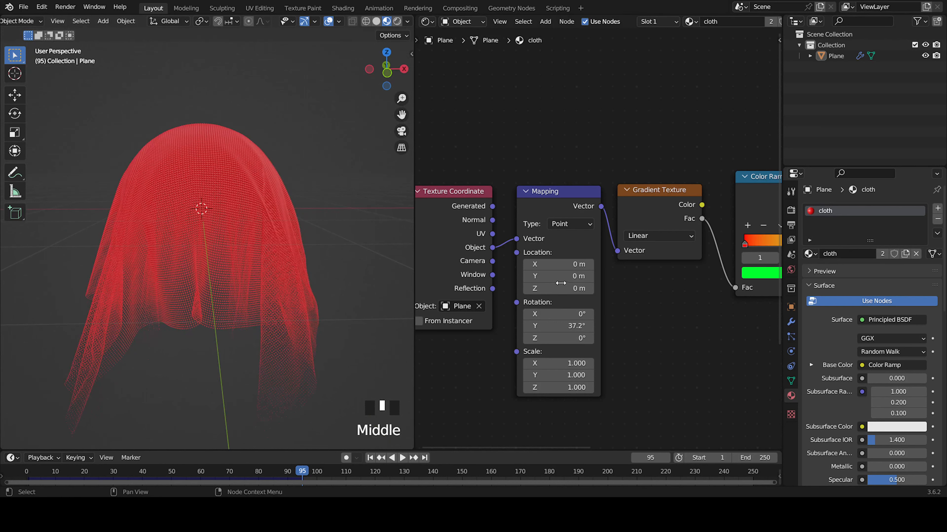
mouse_move(559, 289)
mouse_down()
mouse_move(568, 288)
mouse_move(554, 277)
mouse_move(563, 277)
mouse_move(529, 277)
mouse_move(559, 276)
mouse_up()
right_click(560, 288)
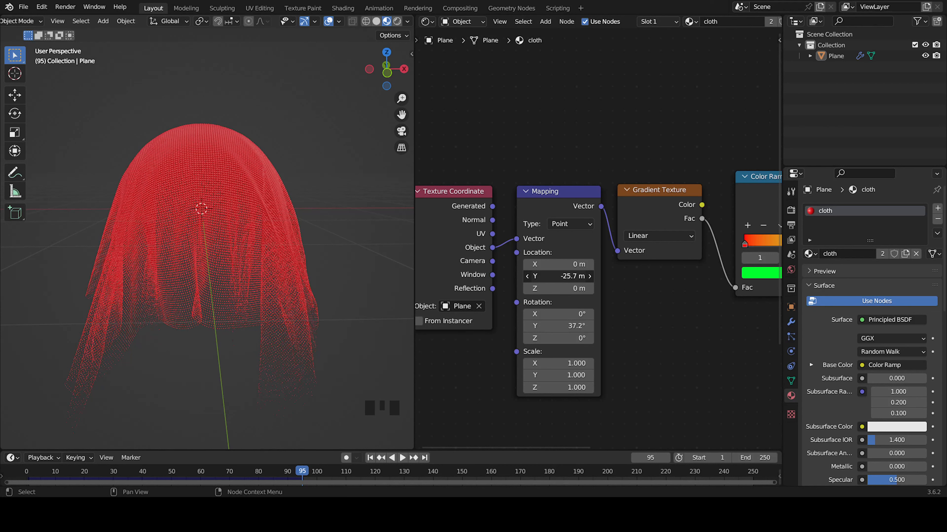
right_click(559, 277)
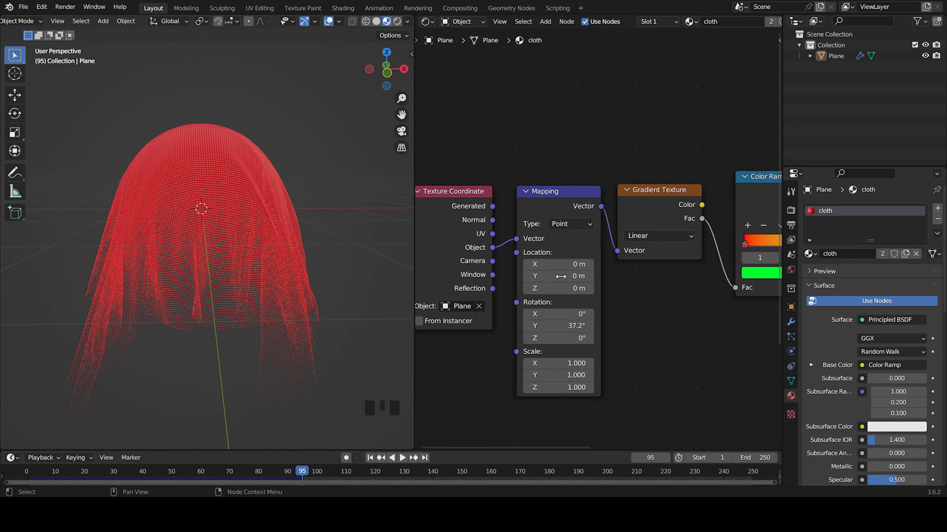
mouse_move(575, 264)
mouse_down()
mouse_move(596, 264)
mouse_move(555, 264)
mouse_move(563, 264)
mouse_up()
Step: Set the Mapping node's Y rotation to -90° and its X location to -1 m
click(556, 326)
text(-)
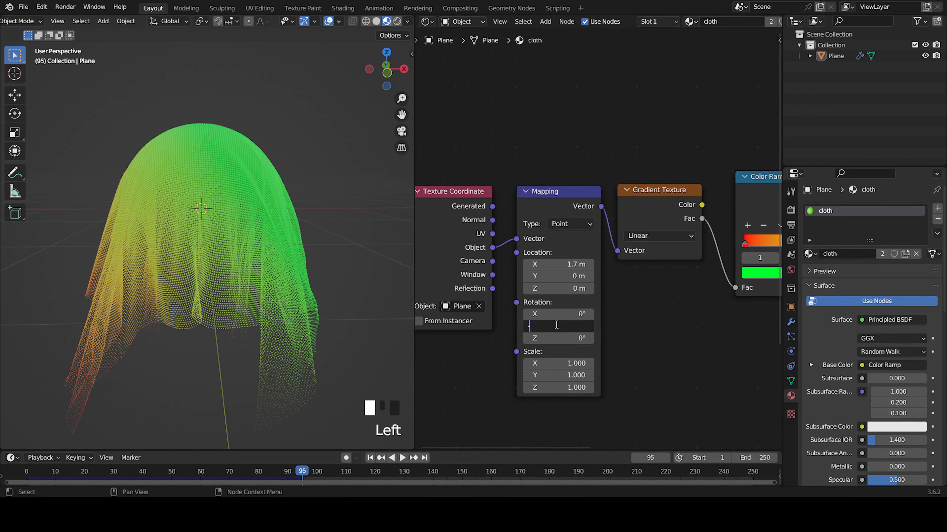
key(Return)
click(556, 325)
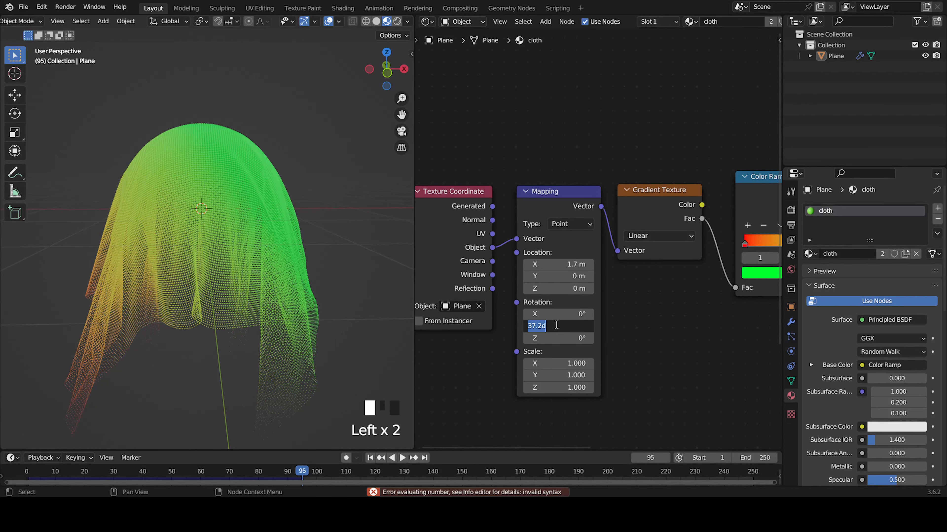
text(-)
text(90)
key(Return)
double_click(557, 264)
text(-1)
key(Return)
Step: Move the Color Ramp's red stop to position 0.241 and recolor it white
middle_drag(621, 307, 435, 316)
drag(563, 255, 590, 255)
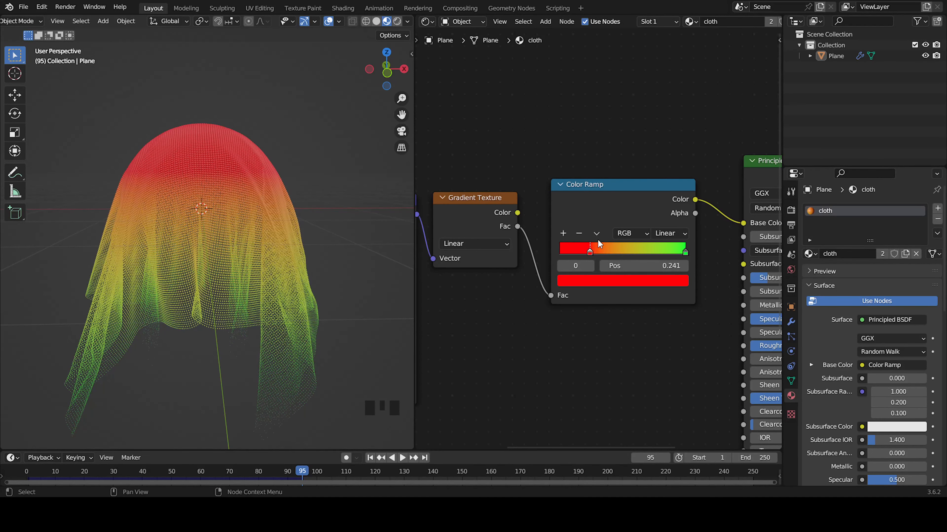
click(600, 281)
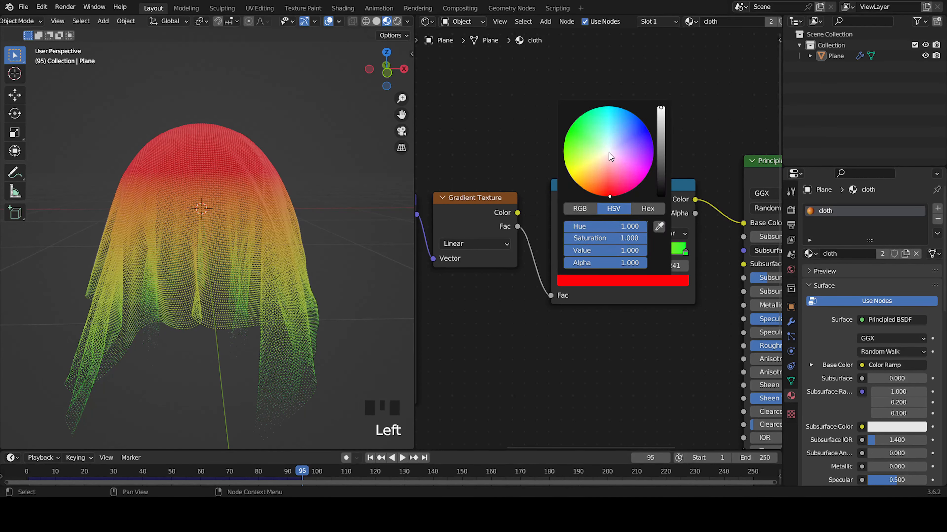
click(608, 153)
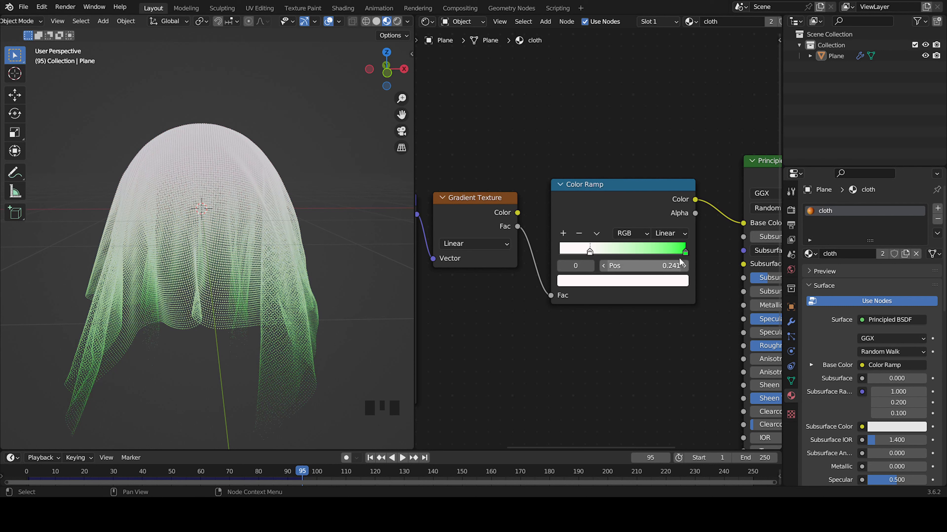
Step: Recolor the Color Ramp's green end stop to a salmon pink
click(685, 252)
click(663, 280)
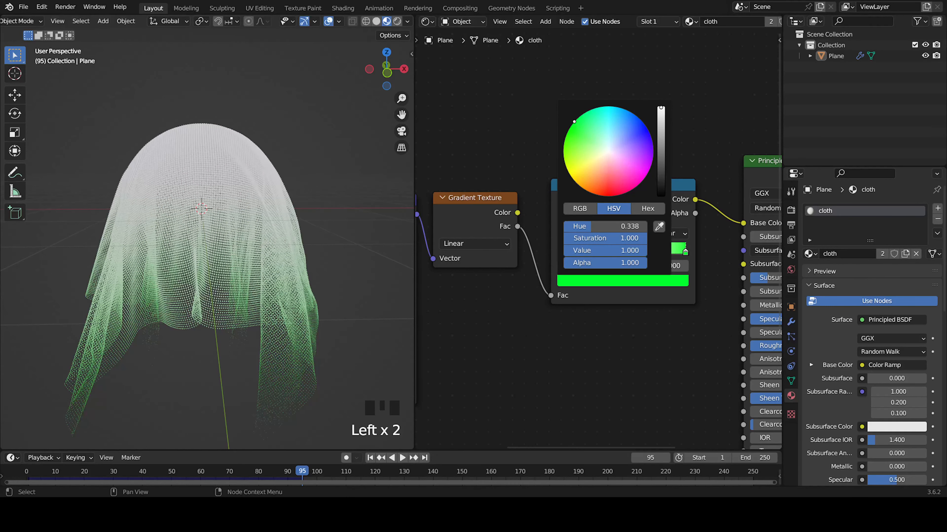
click(628, 175)
drag(628, 175, 605, 174)
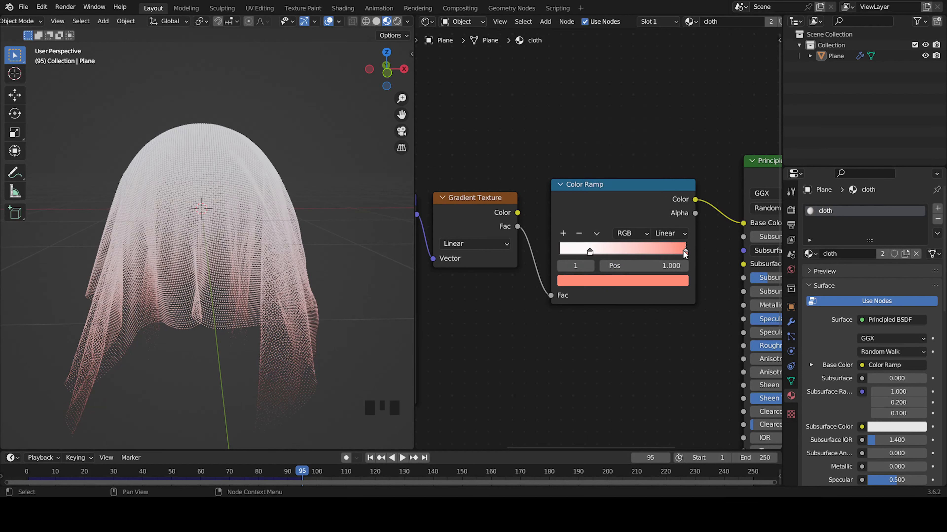
Step: Check the cloth's gradient from another angle and move the Color Ramp's salmon stop to position 0.813
scroll(315, 258, down, 2)
middle_drag(314, 258, 274, 238)
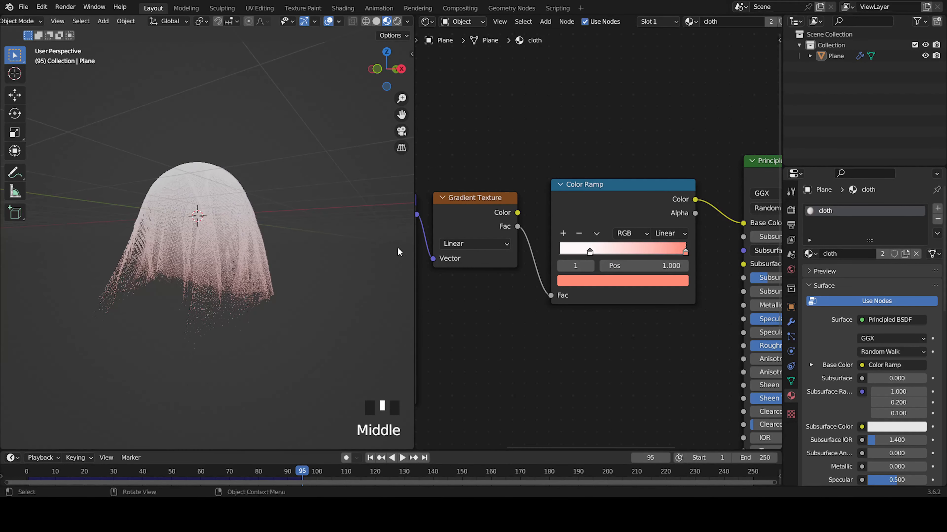
middle_drag(398, 252, 348, 268)
scroll(349, 268, up, 2)
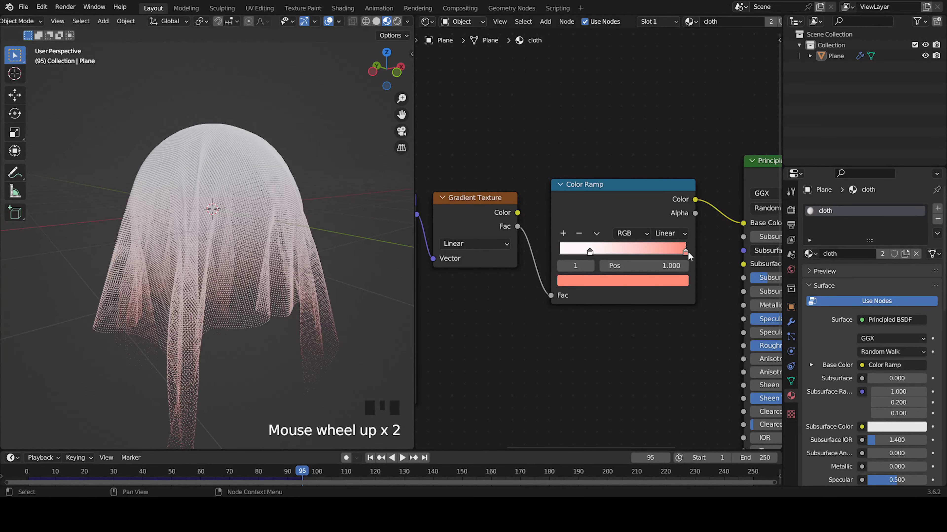
drag(685, 252, 663, 257)
Step: Review the finished material node chain, then close the shader editor so the 3D viewport takes its space
middle_drag(574, 306, 573, 295)
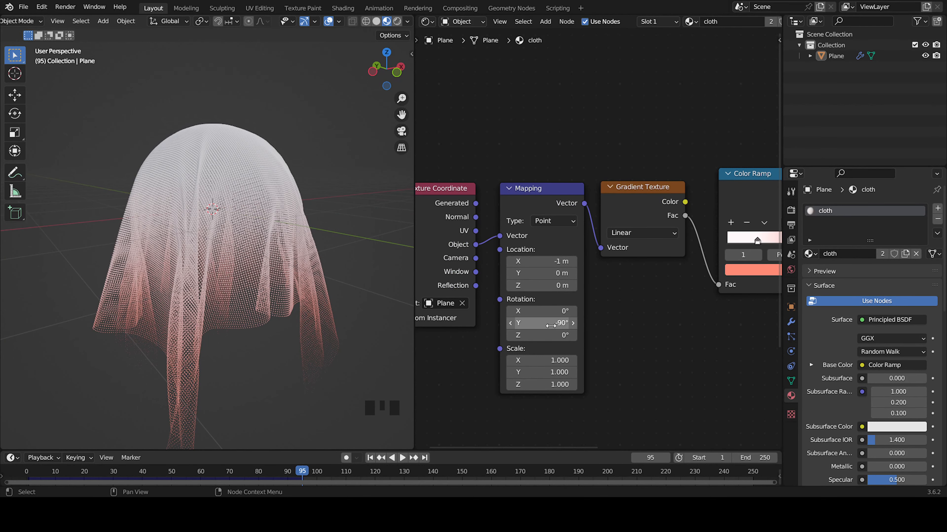
scroll(645, 301, down, 5)
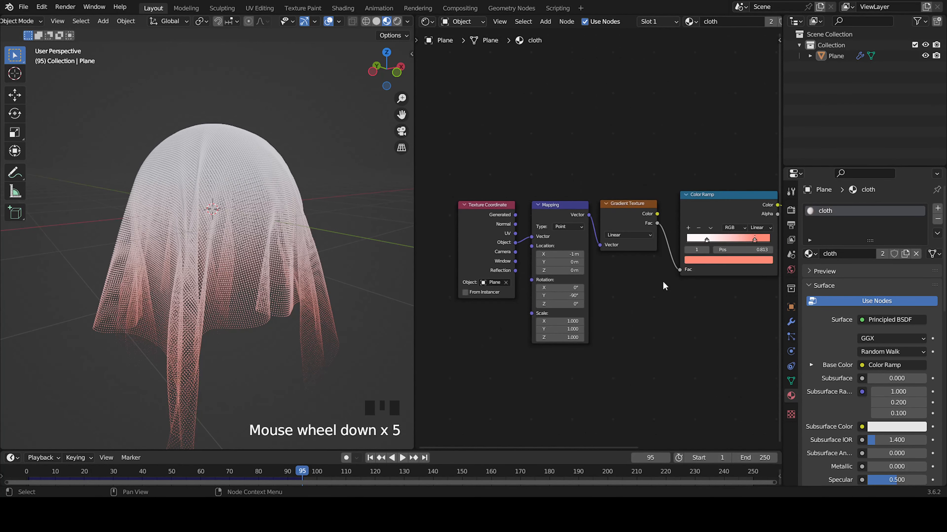
middle_drag(645, 300, 523, 258)
scroll(523, 258, down, 4)
mouse_move(242, 231)
middle_down()
mouse_move(317, 202)
mouse_move(281, 234)
mouse_move(254, 240)
middle_up()
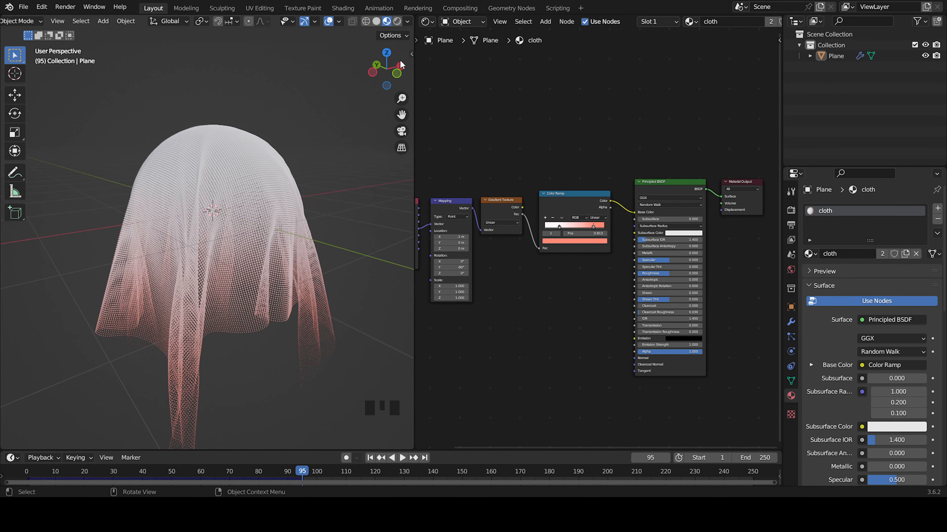
drag(412, 17, 520, 87)
Step: Add a plane to the scene and rotate it 90° about the X axis
scroll(563, 245, down, 3)
middle_drag(564, 246, 507, 246)
key(shift+a)
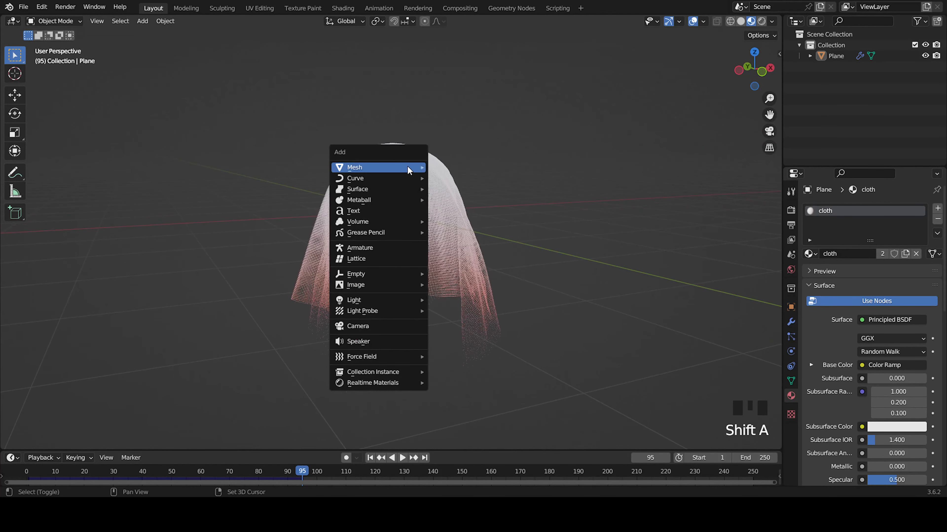
mouse_move(407, 165)
click(451, 168)
middle_drag(440, 178, 517, 213)
text(rx90)
key(Return)
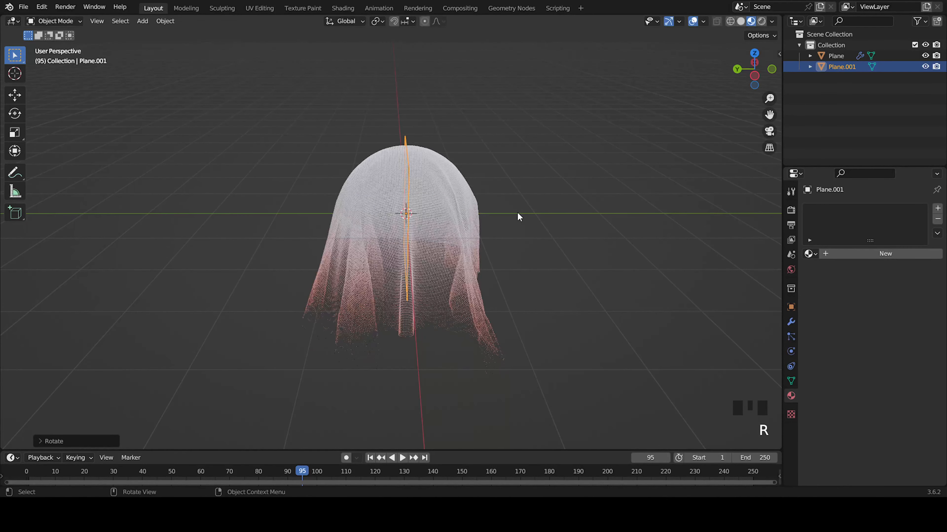
Step: Move the upright plane behind the cloth and scale it up into a large backdrop
key(g)
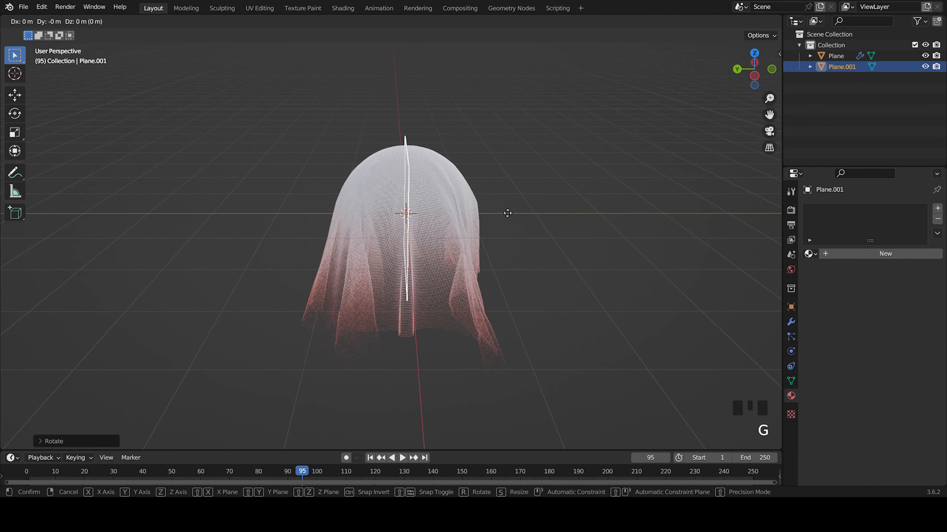
click(363, 212)
scroll(496, 213, down, 5)
middle_drag(496, 213, 464, 228)
key(s)
click(140, 285)
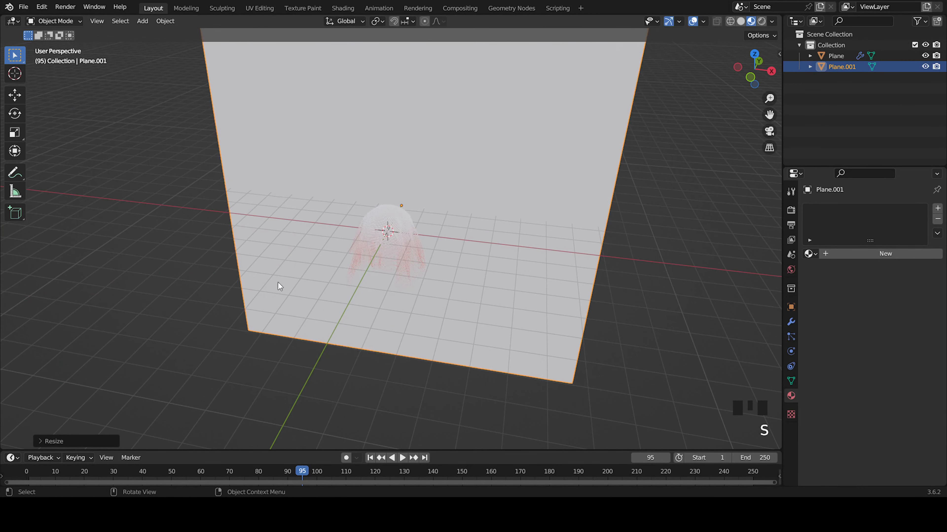
Step: Give the backdrop plane a new material with a dark gray base color and a roughness of 1.000
middle_drag(564, 256, 587, 226)
scroll(501, 258, up, 4)
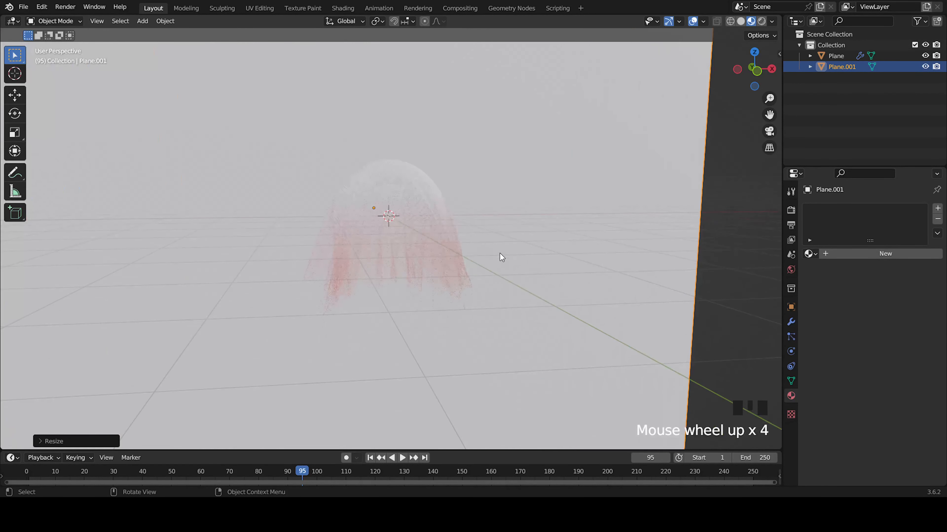
click(885, 254)
click(897, 362)
drag(924, 257, 924, 298)
scroll(872, 373, down, 4)
drag(896, 428, 932, 428)
scroll(574, 227, down, 5)
click(573, 227)
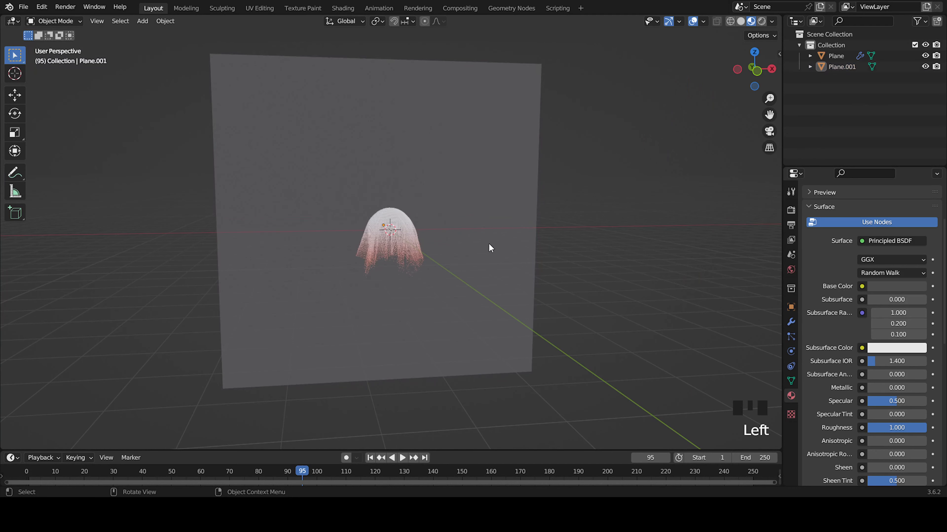
Step: Switch the render engine to Cycles and preview the cloth and backdrop in rendered viewport shading
scroll(488, 243, up, 3)
click(790, 210)
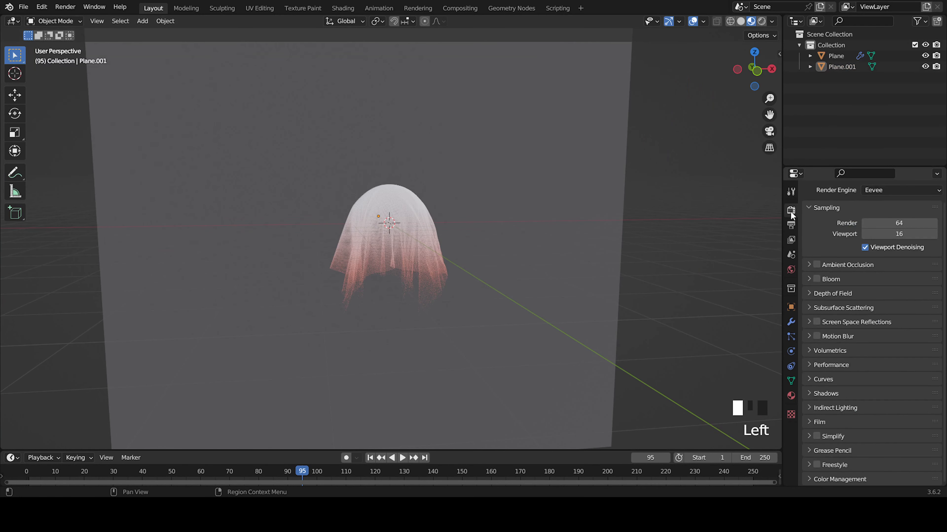
click(880, 188)
click(888, 227)
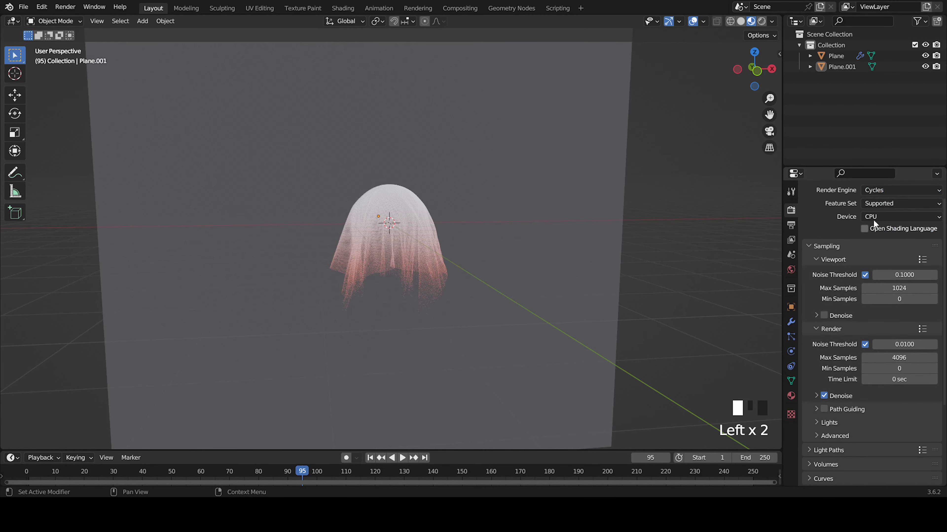
click(759, 22)
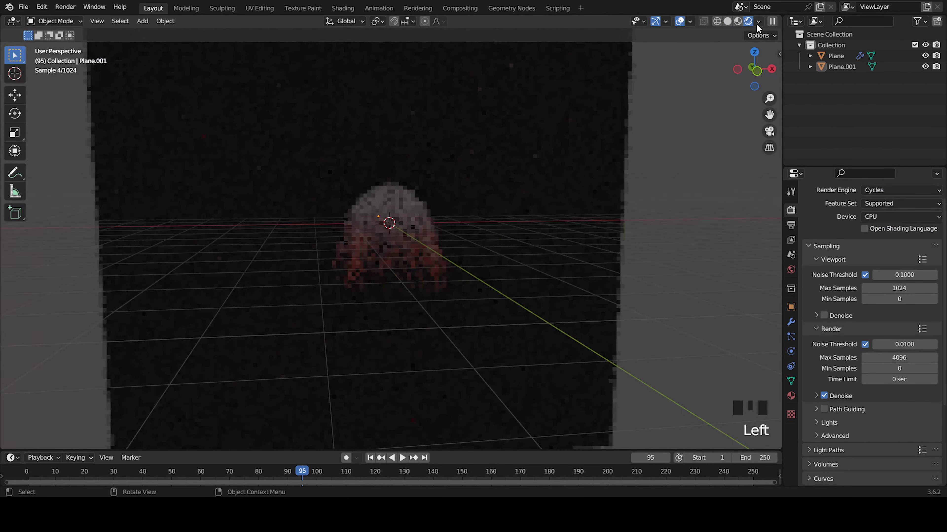
middle_drag(492, 315, 465, 260)
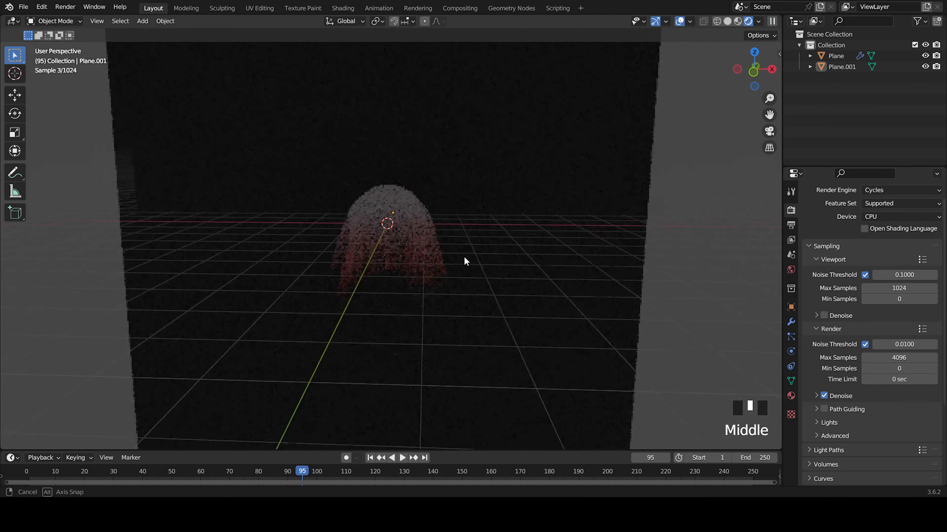
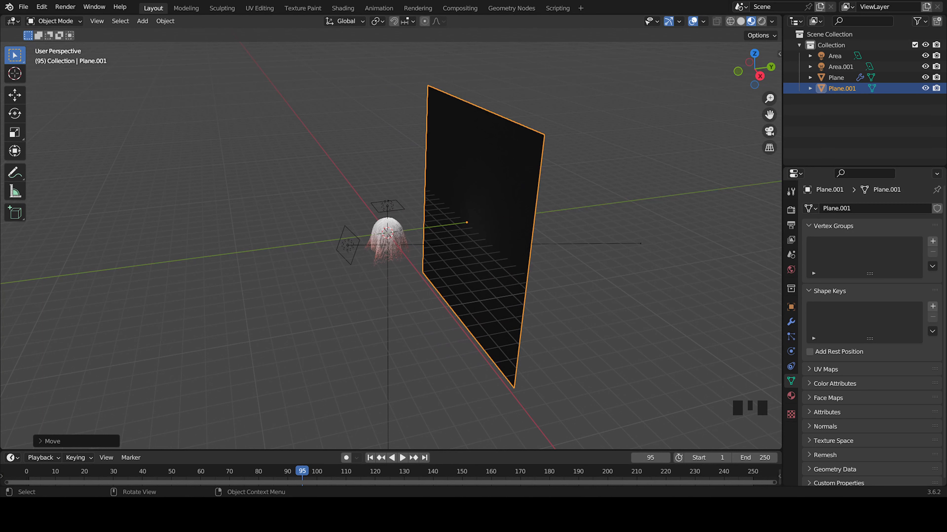
Step: Scale the backdrop plane up further
key(s)
click(533, 294)
scroll(348, 245, up, 3)
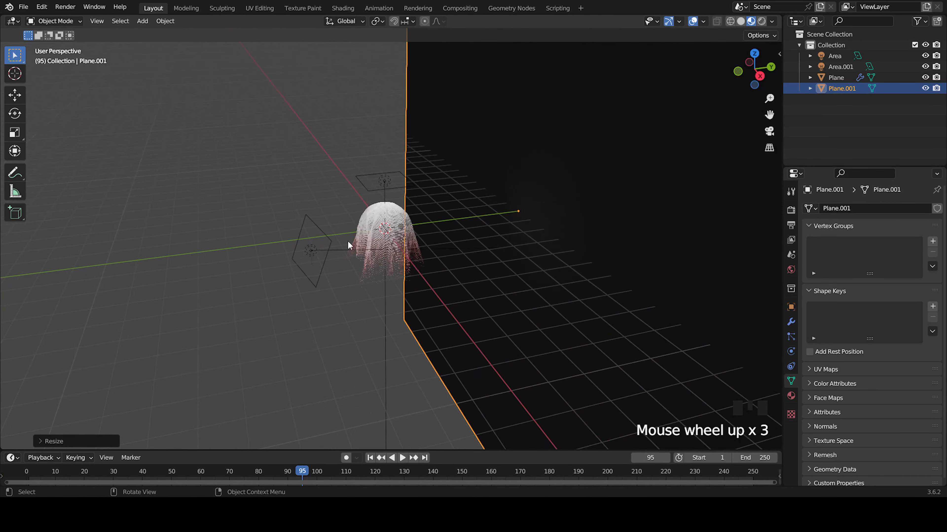
Step: Duplicate the area light in front of the cloth, place the copy beside the cloth near the backdrop, and rotate it toward the cloth
click(312, 256)
key(shift+d)
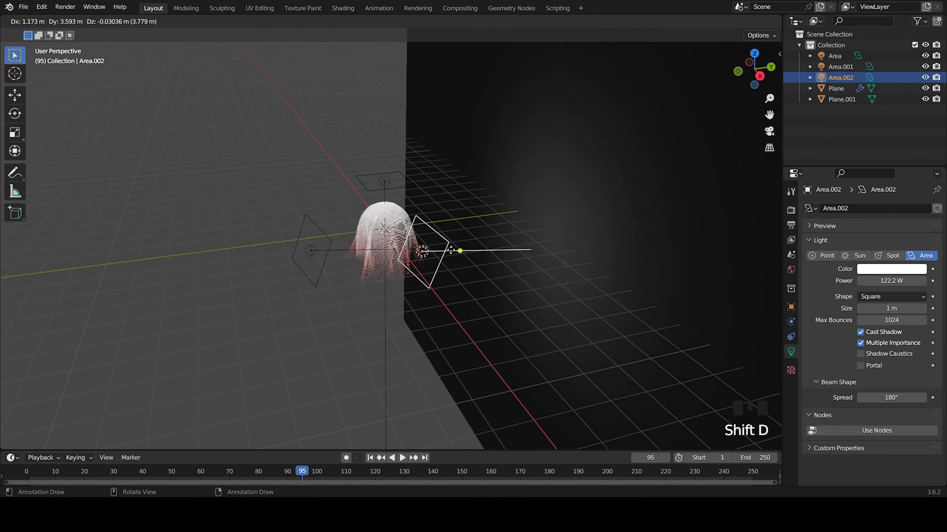
click(472, 246)
key(r)
key(r)
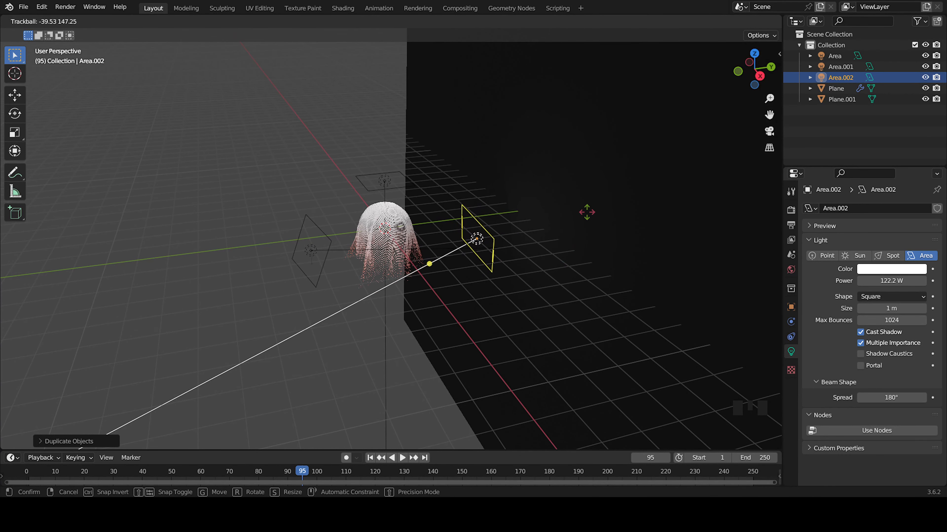
click(584, 248)
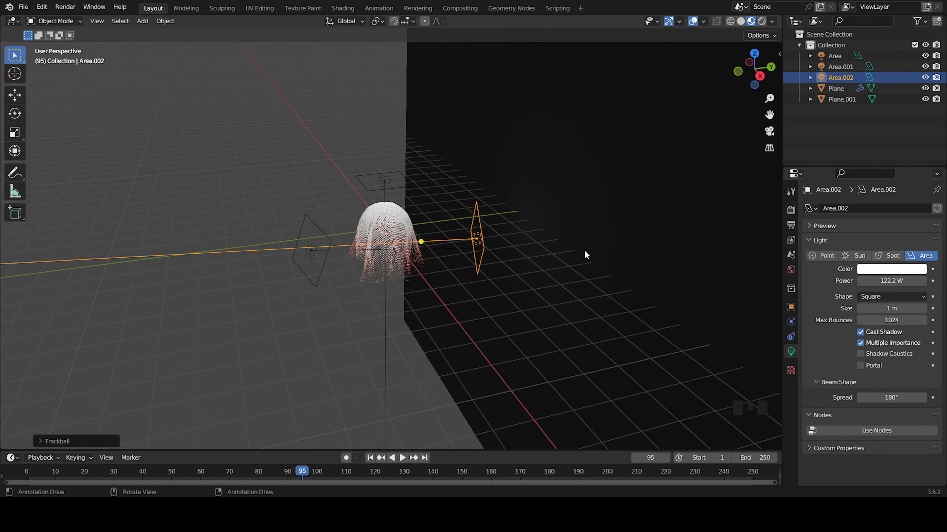
mouse_move(584, 250)
middle_down()
mouse_move(608, 237)
mouse_move(573, 238)
middle_up()
key(KP_1)
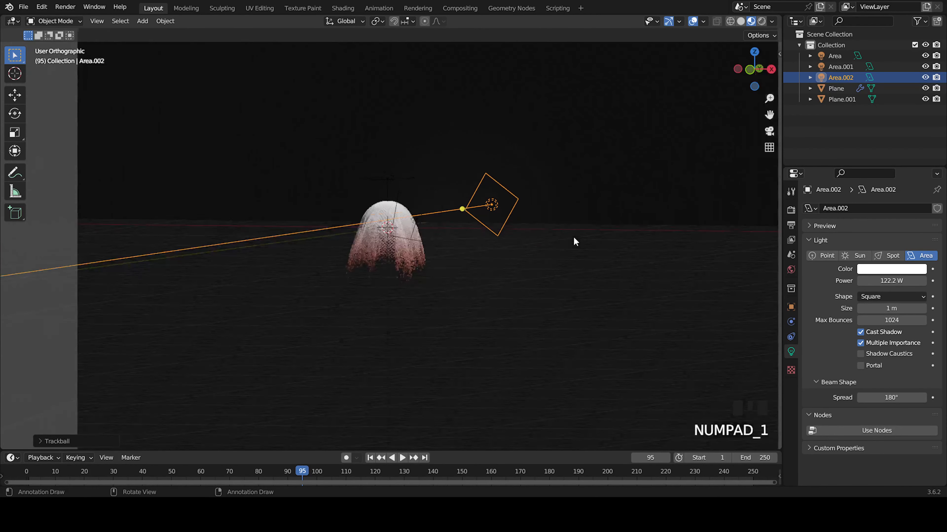
Step: Move the third area light closer to the cloth in the front view and preview the result in rendered viewport shading
scroll(558, 237, up, 3)
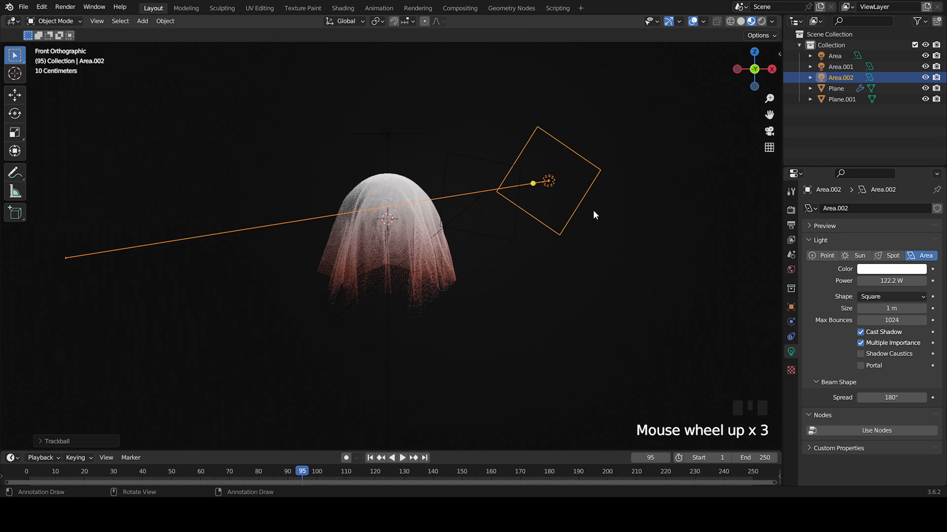
key(g)
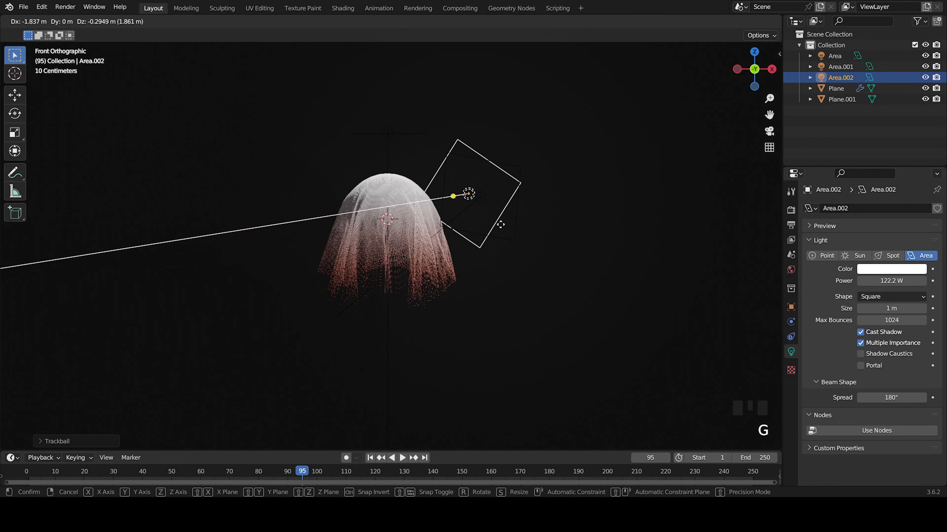
click(496, 235)
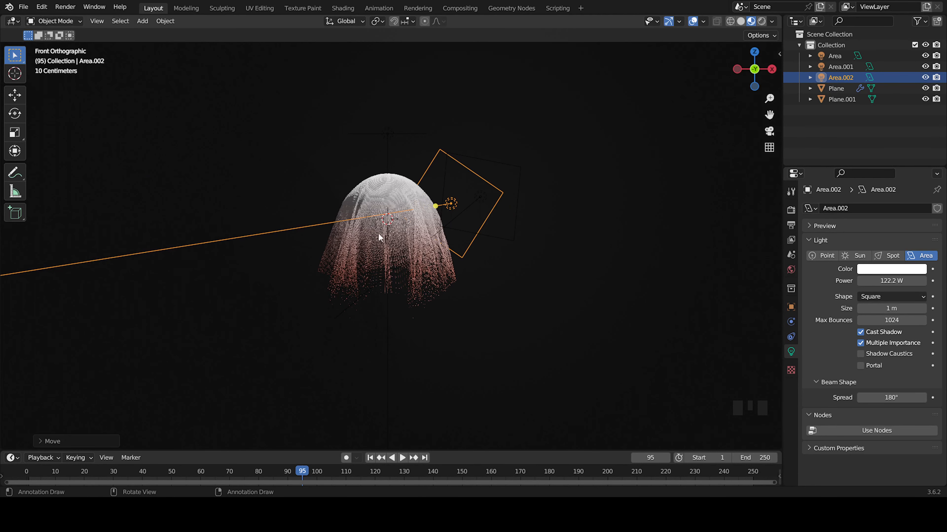
middle_drag(544, 293, 542, 297)
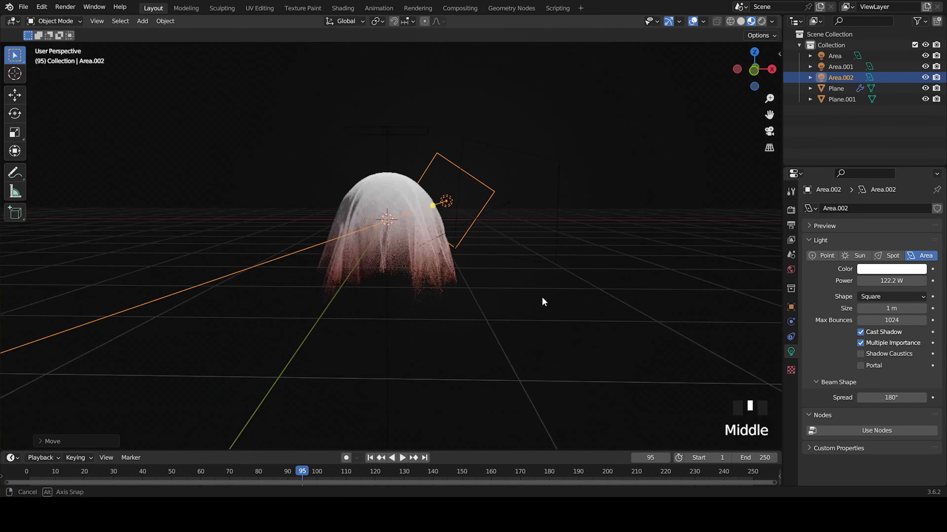
click(760, 22)
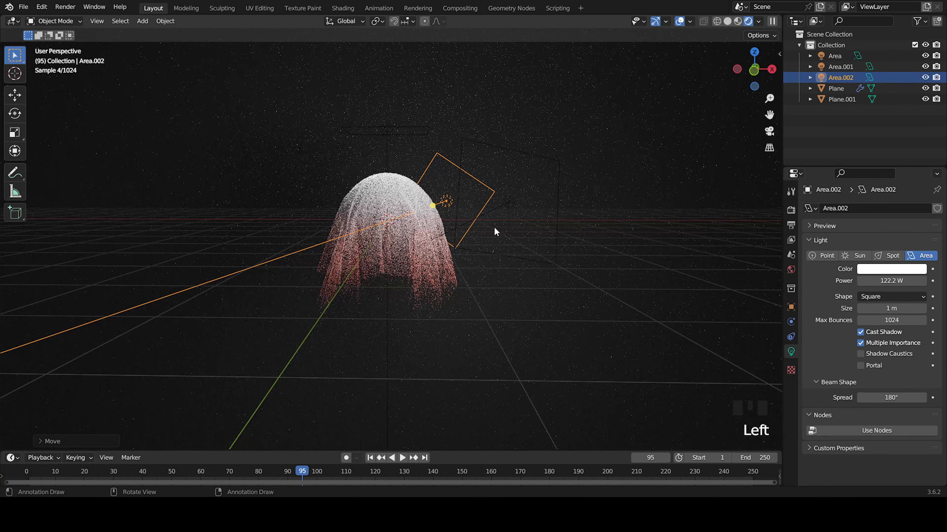
scroll(492, 227, up, 2)
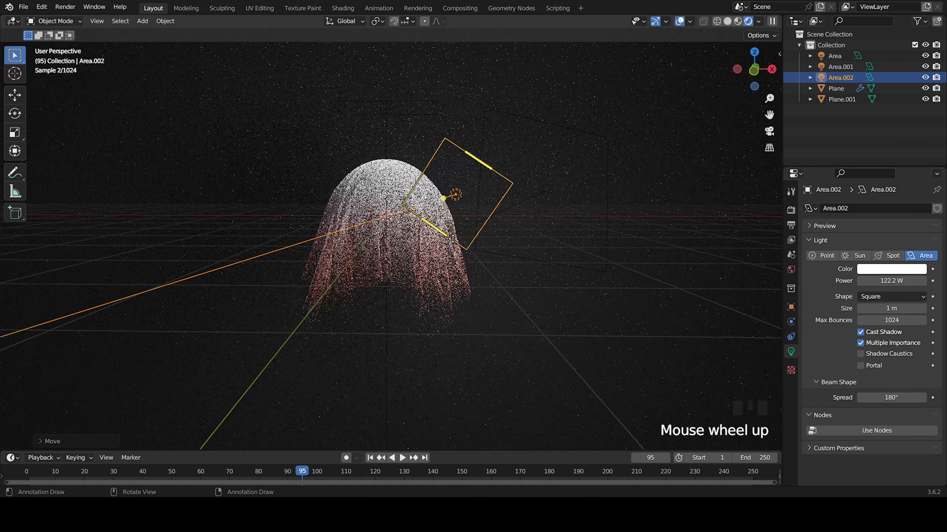
middle_drag(453, 238, 450, 241)
Step: Add a camera aligned to the current view and move it closer to the cloth along its local Z axis
scroll(450, 241, down, 2)
key(shift+a)
click(354, 209)
middle_drag(399, 224, 409, 229)
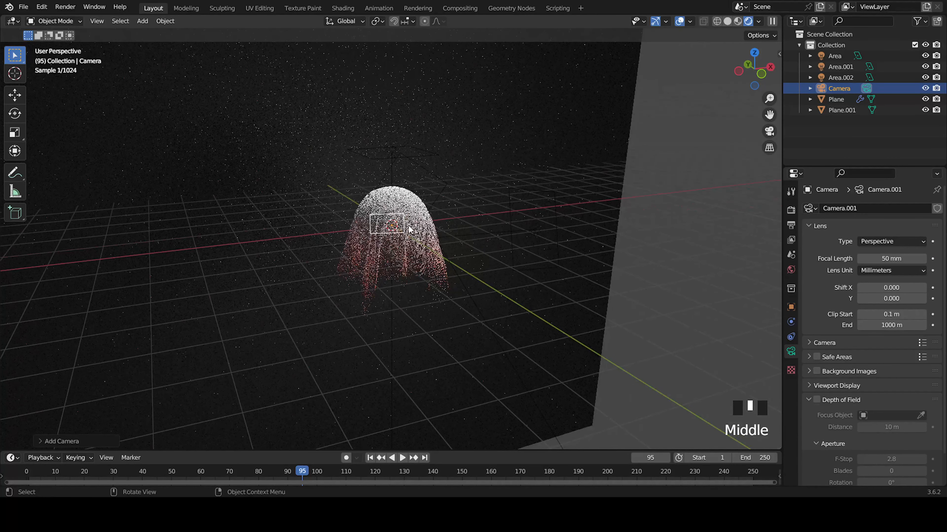
key(ctrl+alt+KP_0)
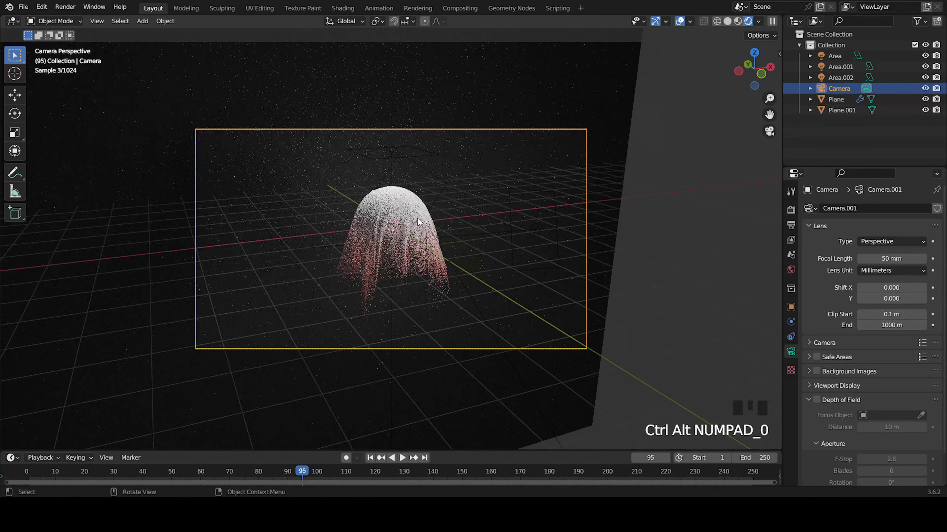
key(g)
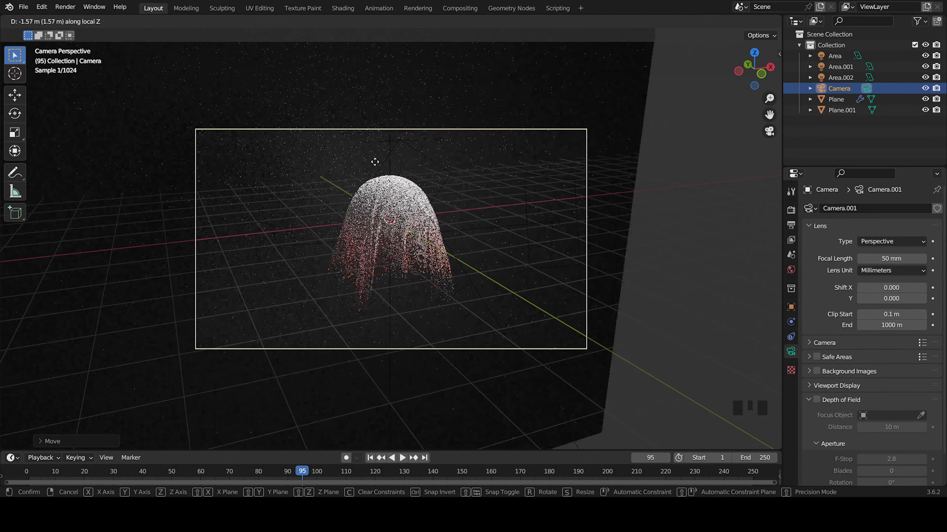
click(358, 141)
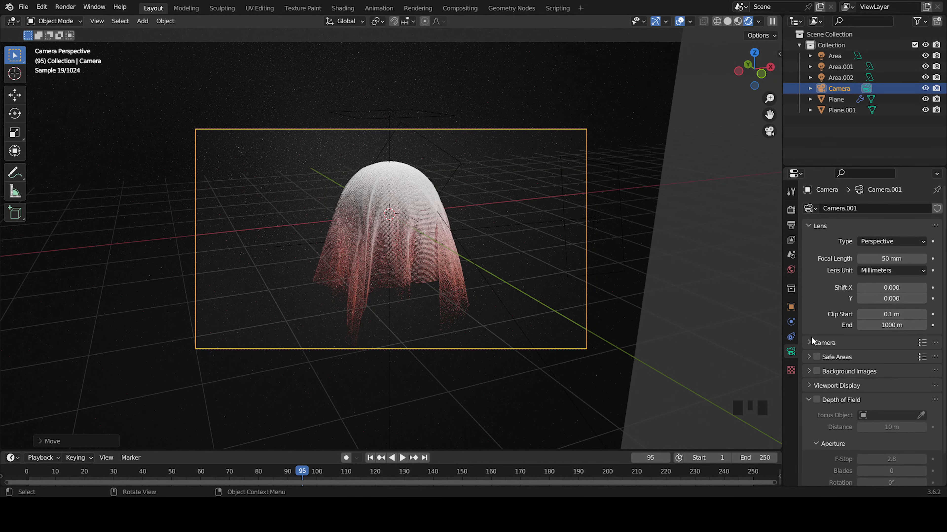
Step: Set the output resolution to the 4K UHDTV 2160p preset
click(790, 225)
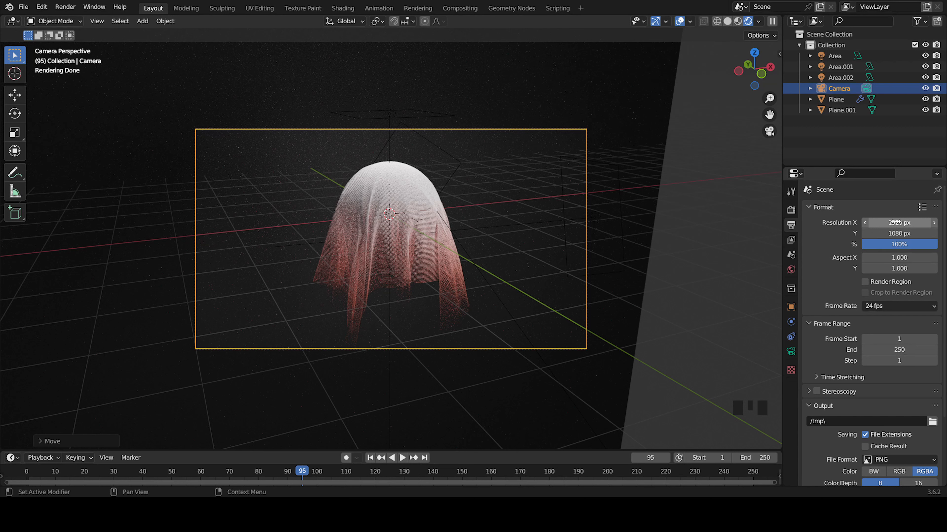
click(922, 207)
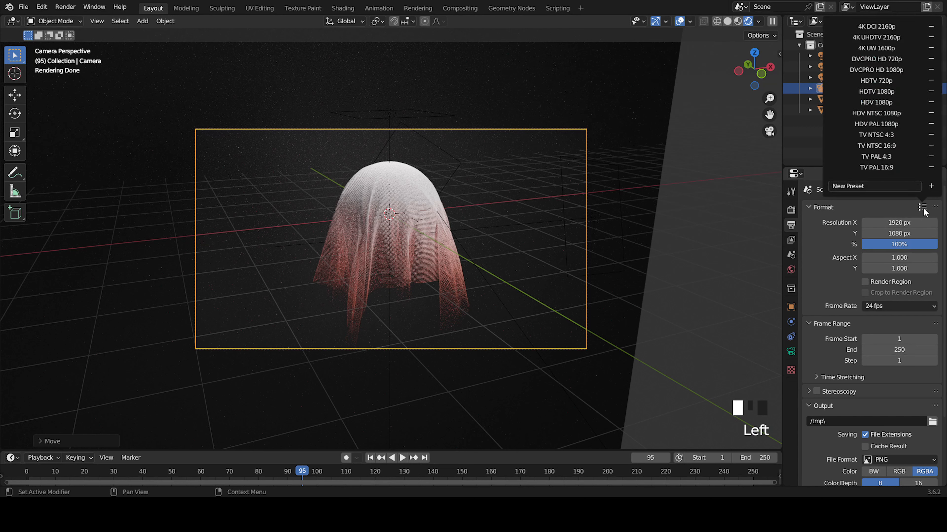
click(889, 38)
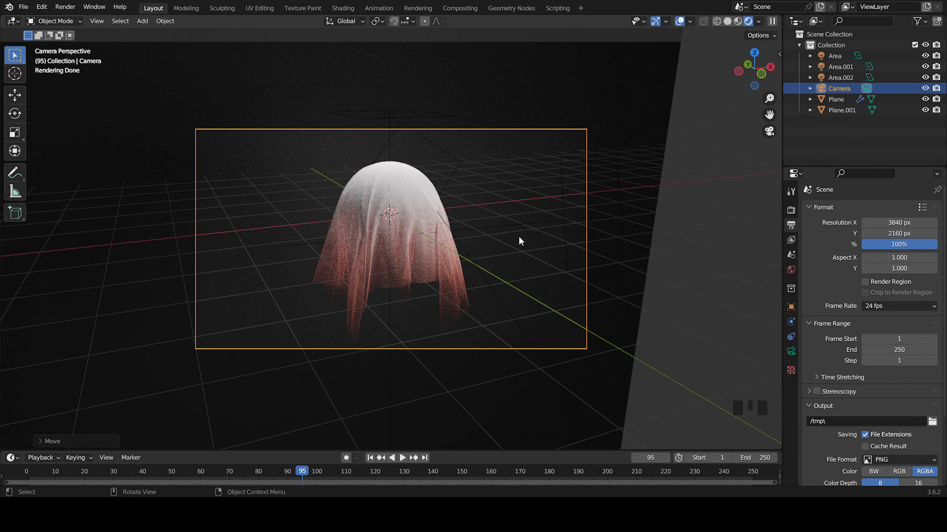
Step: Move the area light above the cloth off-centre toward negative X and Y, and check the lighting through the camera
scroll(457, 266, up, 2)
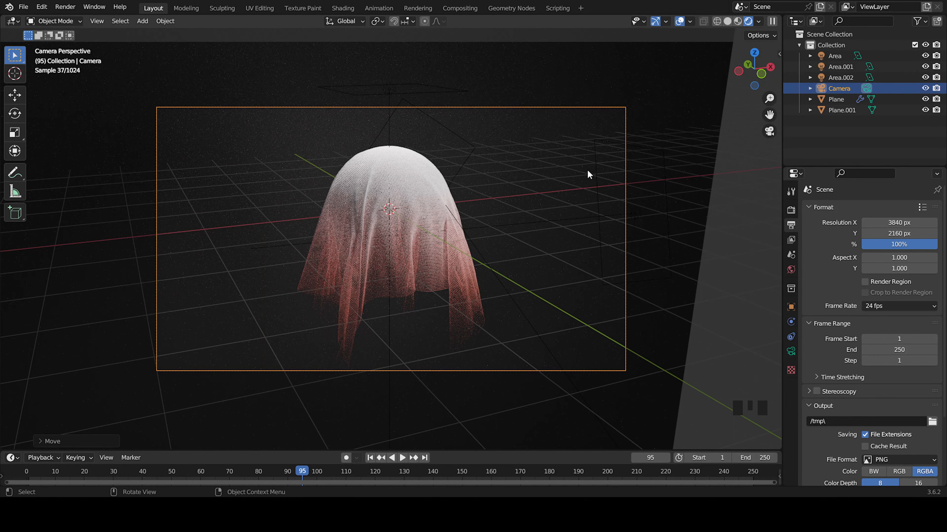
middle_drag(587, 169, 485, 175)
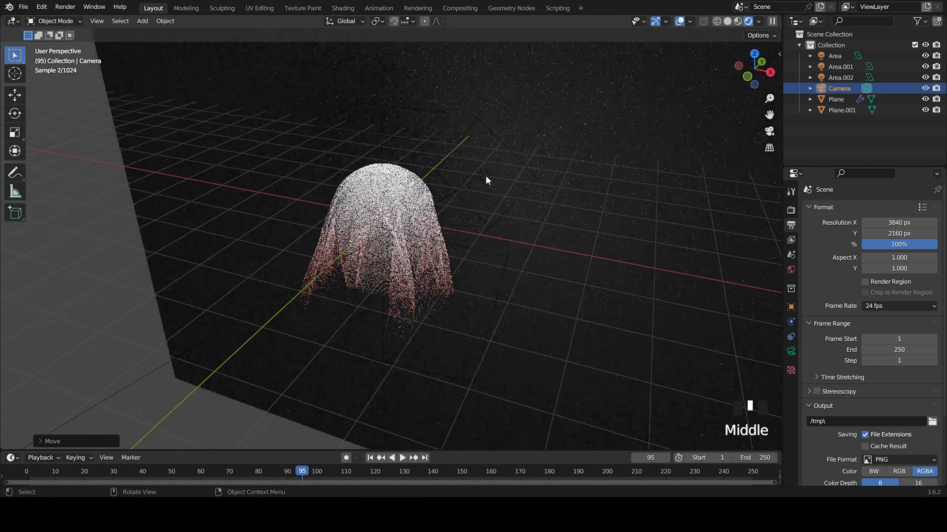
click(486, 180)
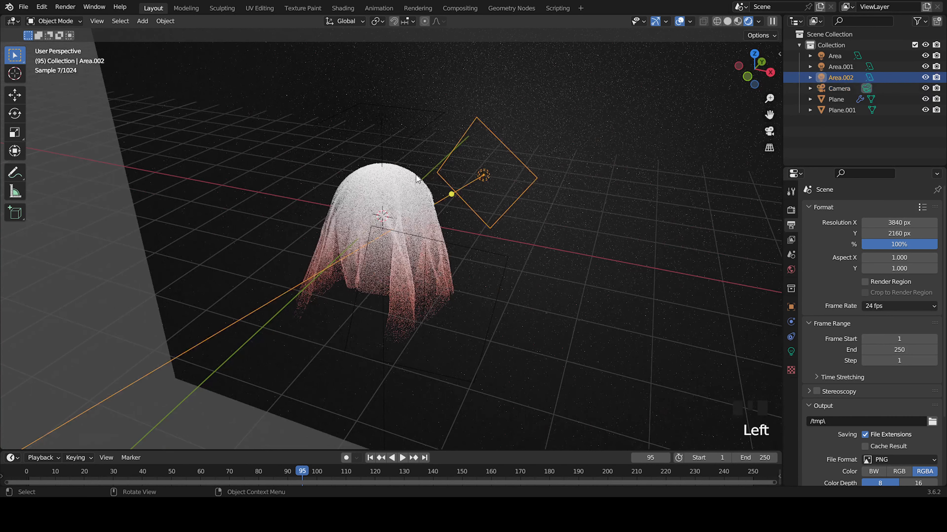
middle_drag(470, 191, 485, 181)
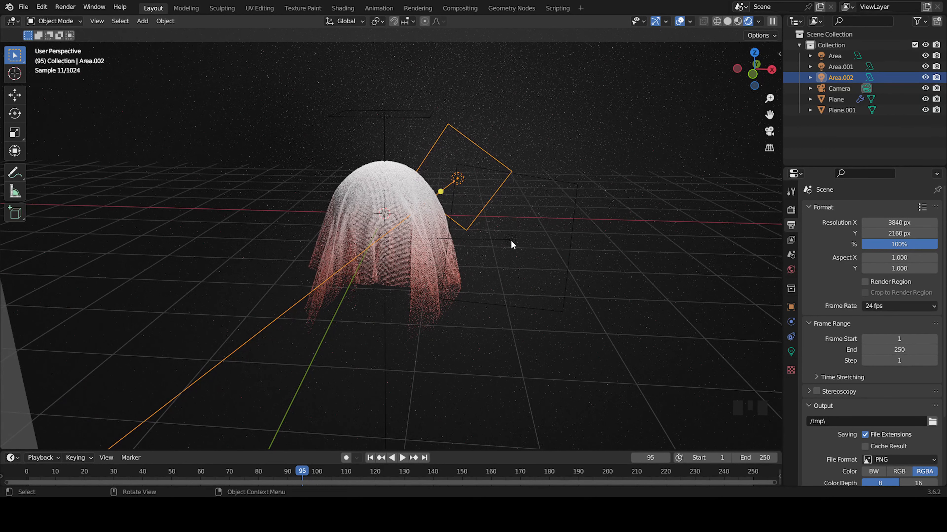
click(385, 118)
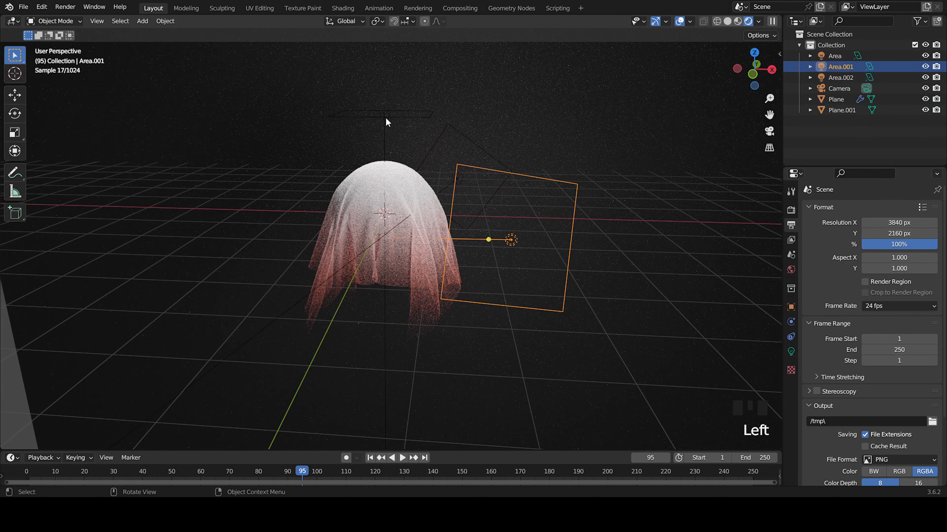
click(391, 119)
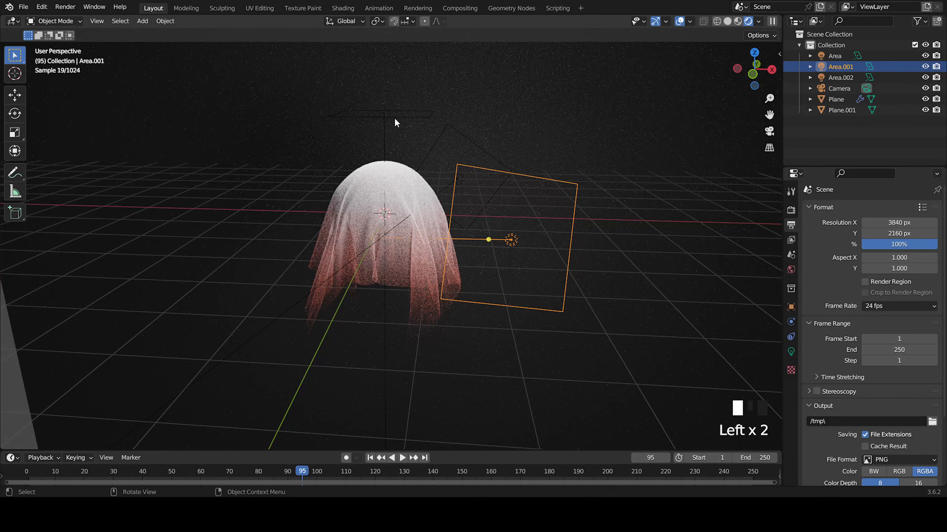
click(382, 131)
middle_drag(378, 141, 406, 156)
key(g)
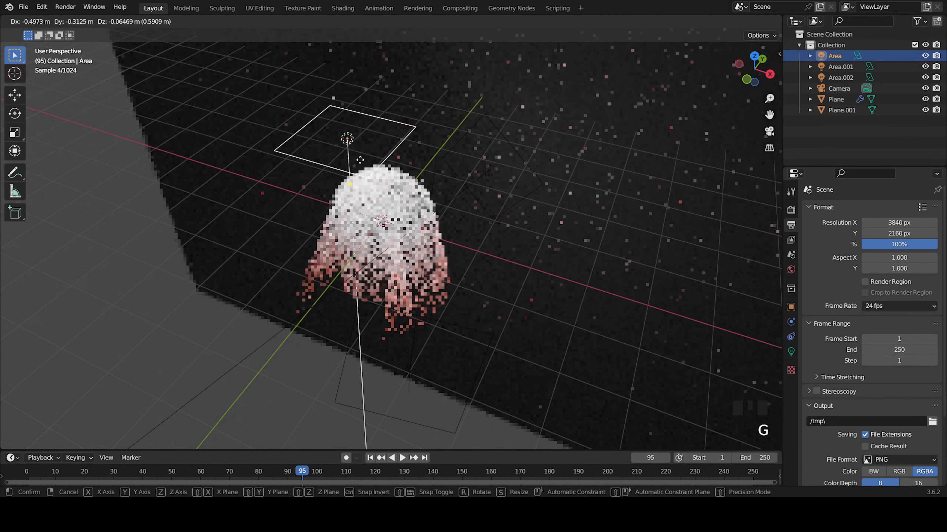
click(328, 165)
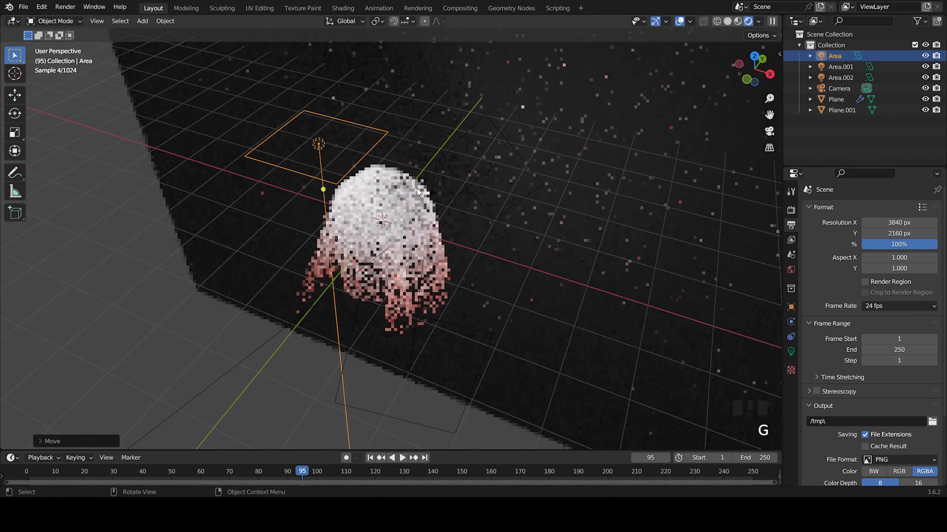
middle_drag(444, 178, 466, 169)
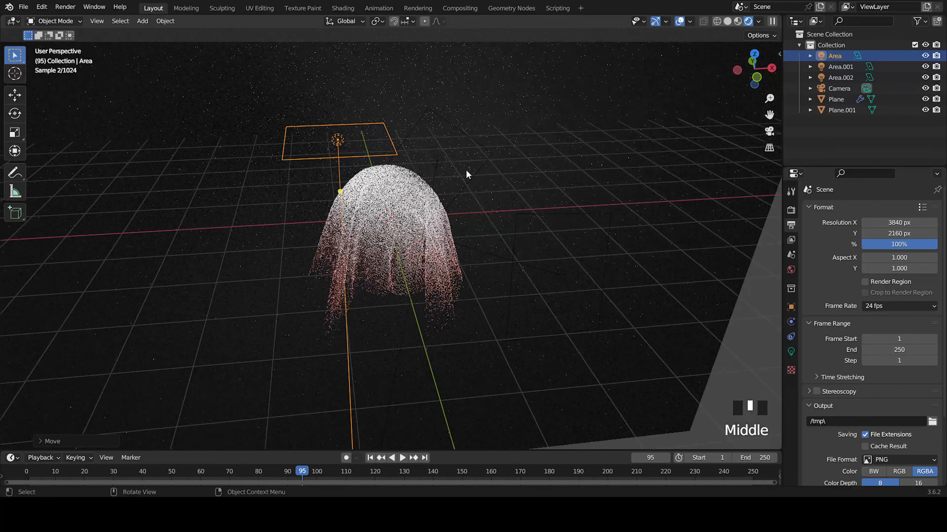
key(KP_0)
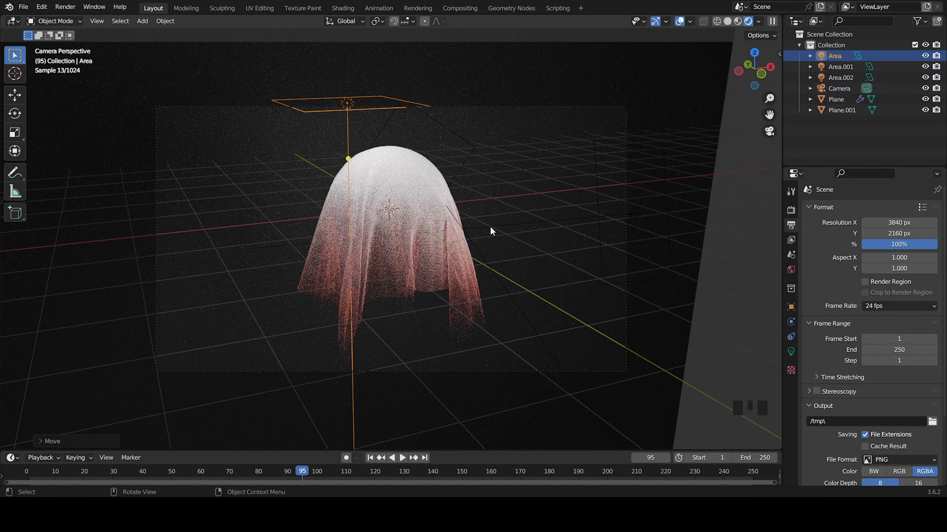
click(456, 229)
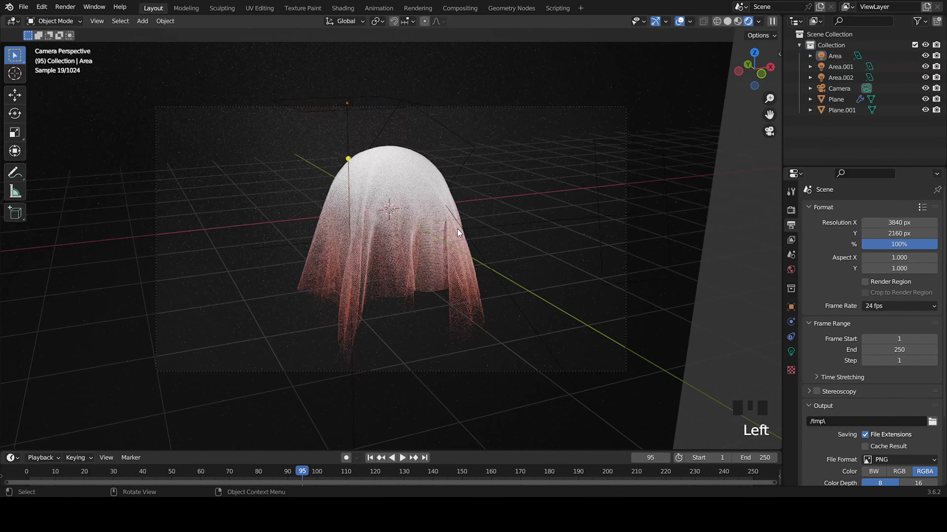
scroll(457, 229, up, 2)
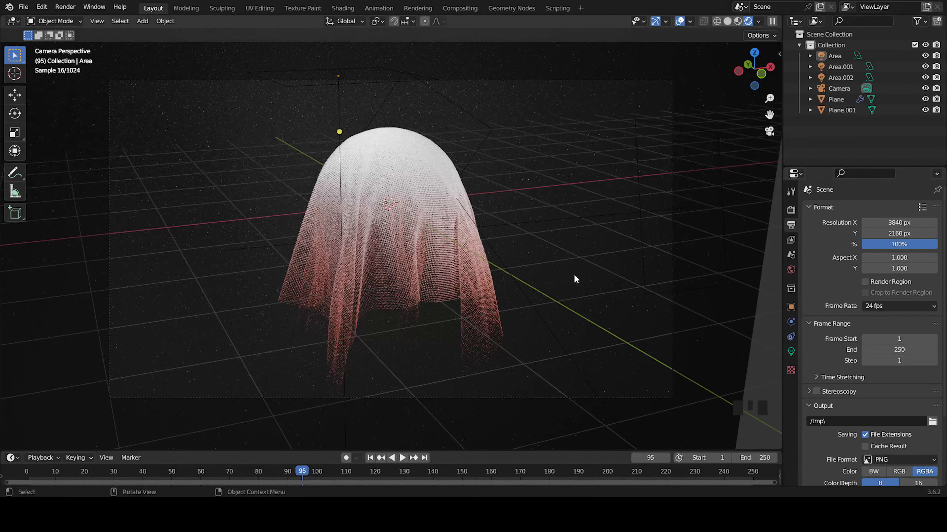
Step: Set the maximum samples for the final Cycles render to 32
scroll(882, 430, down, 2)
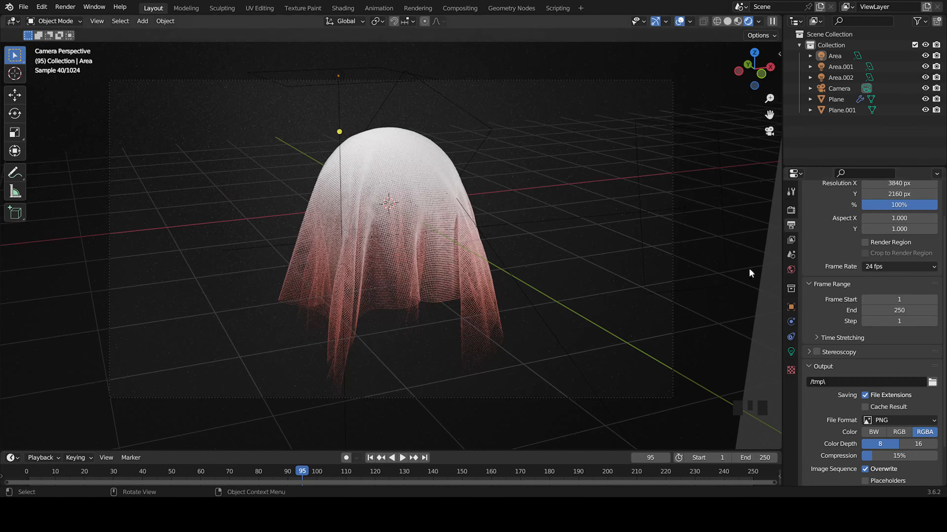
click(791, 210)
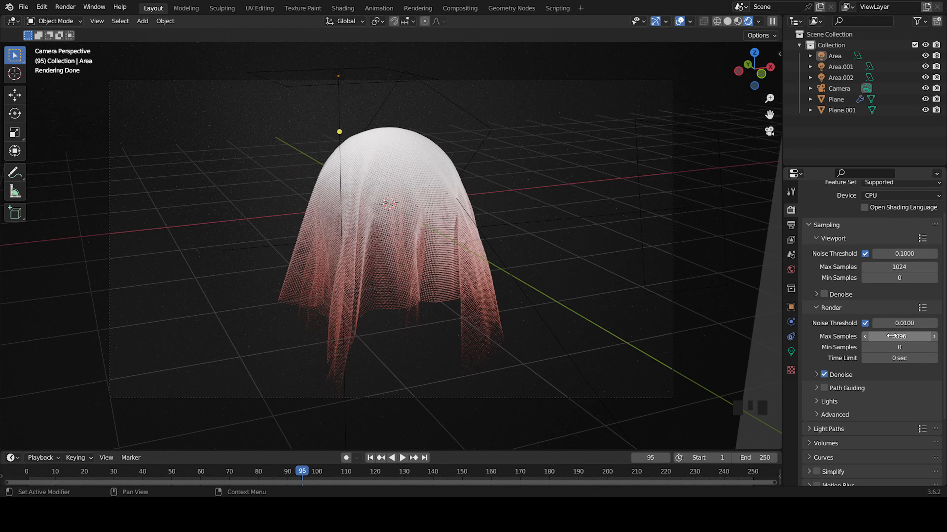
click(791, 226)
scroll(909, 248, up, 3)
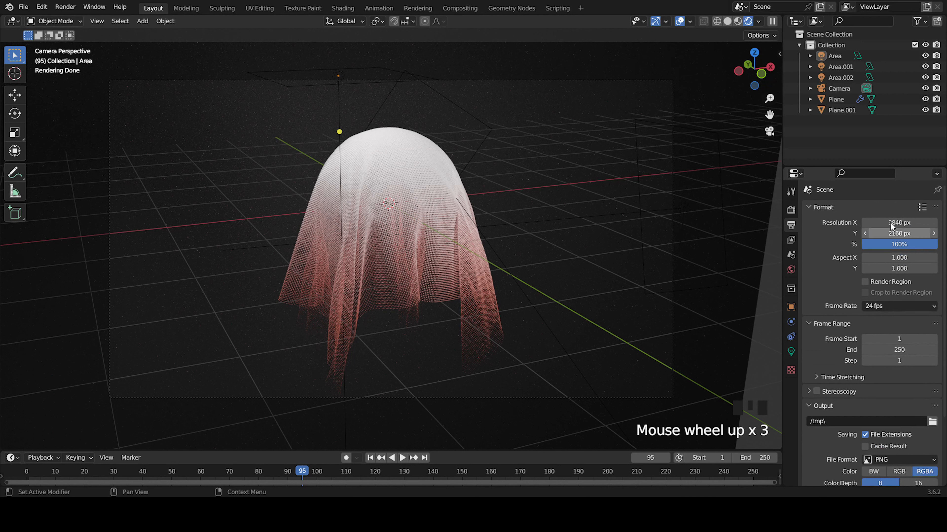
click(792, 211)
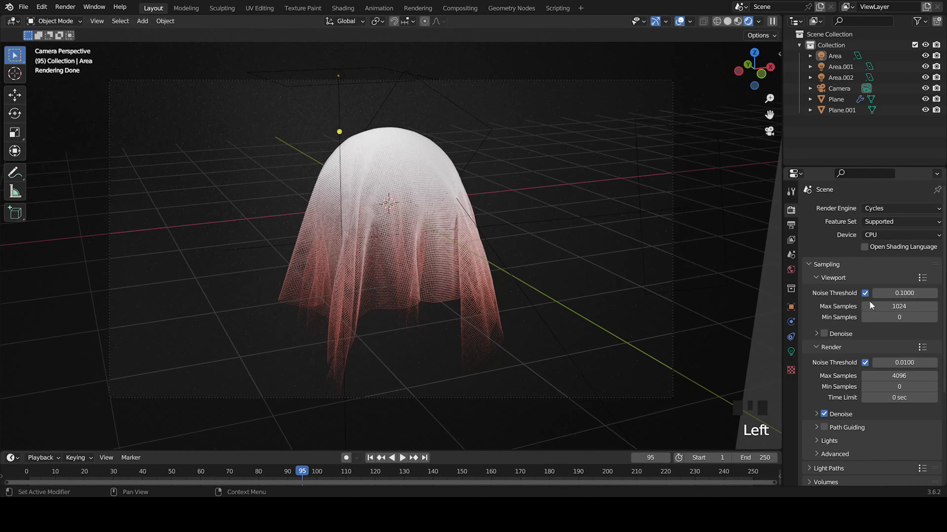
double_click(898, 376)
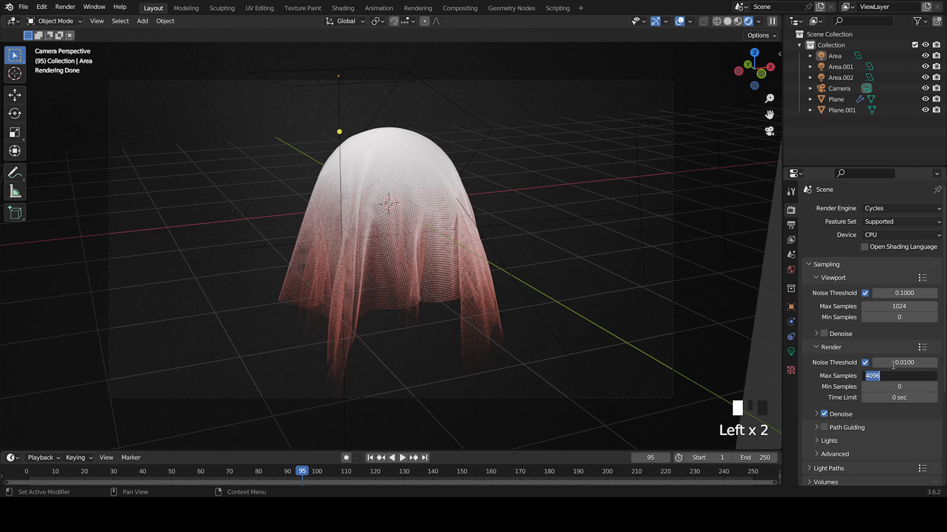
text(32)
key(Return)
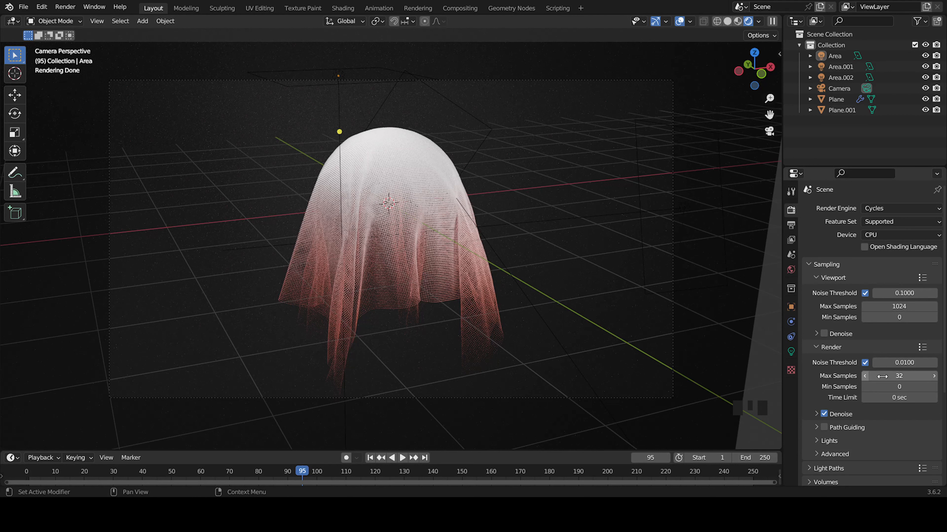
scroll(865, 412, down, 3)
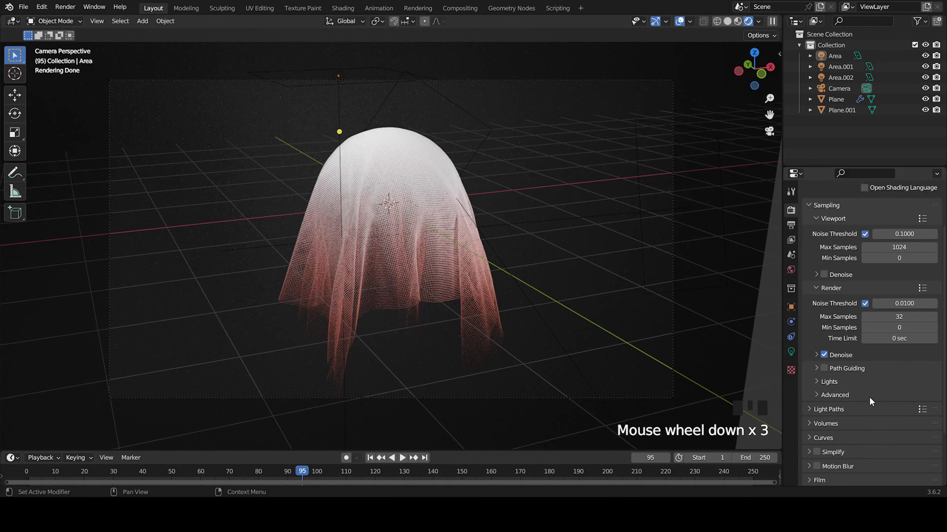
scroll(870, 398, down, 3)
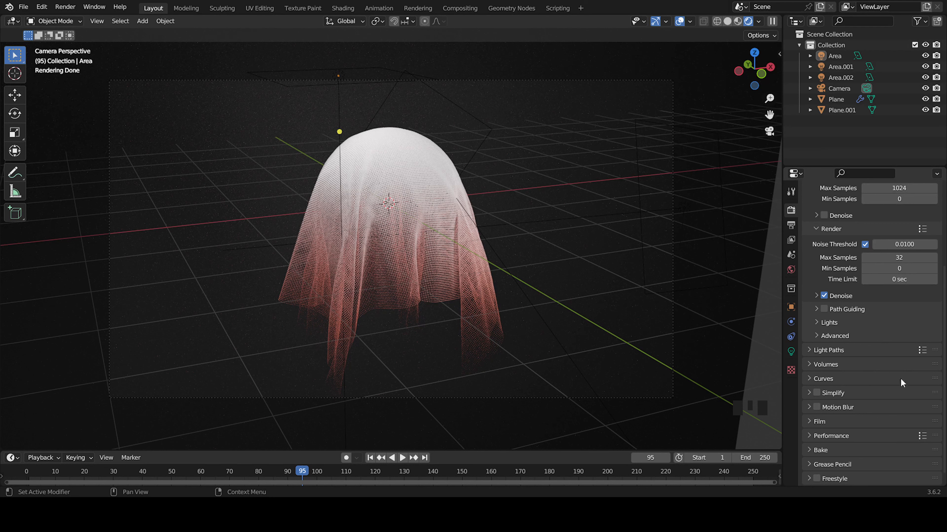
scroll(839, 399, down, 4)
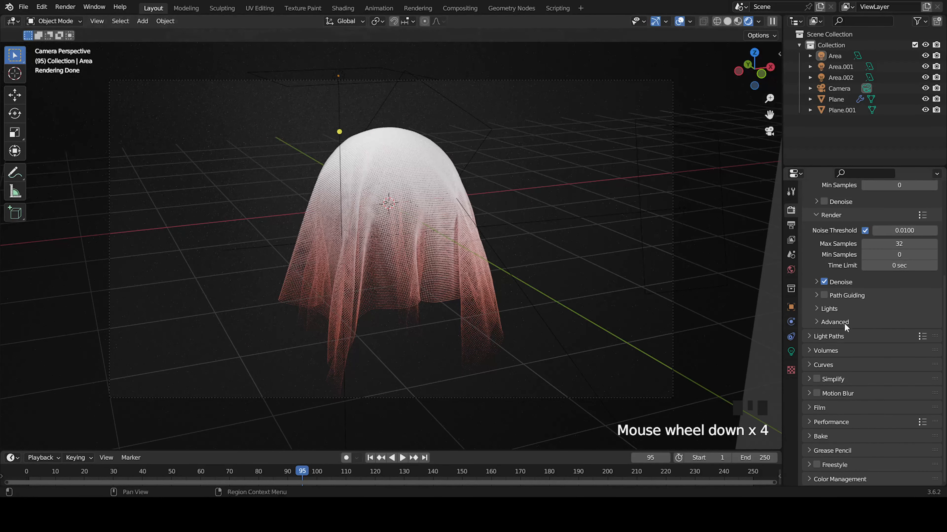
scroll(844, 321, up, 8)
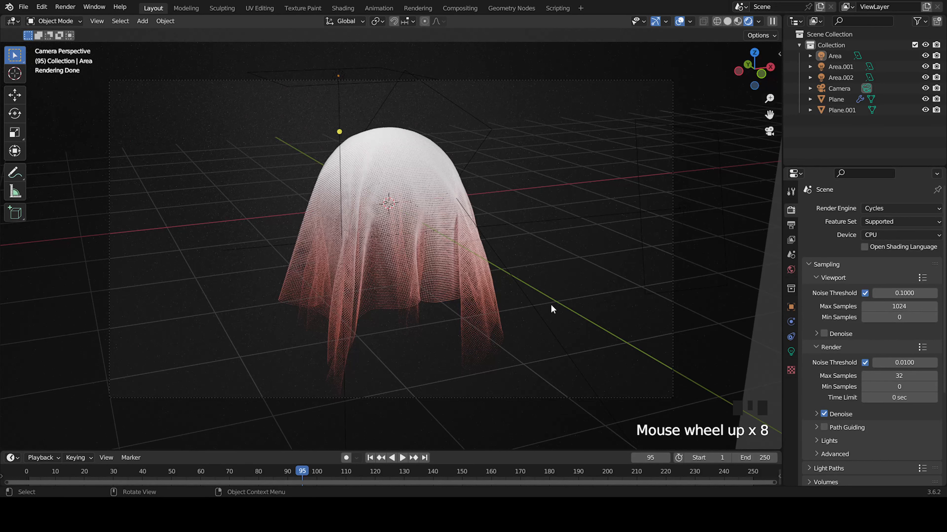